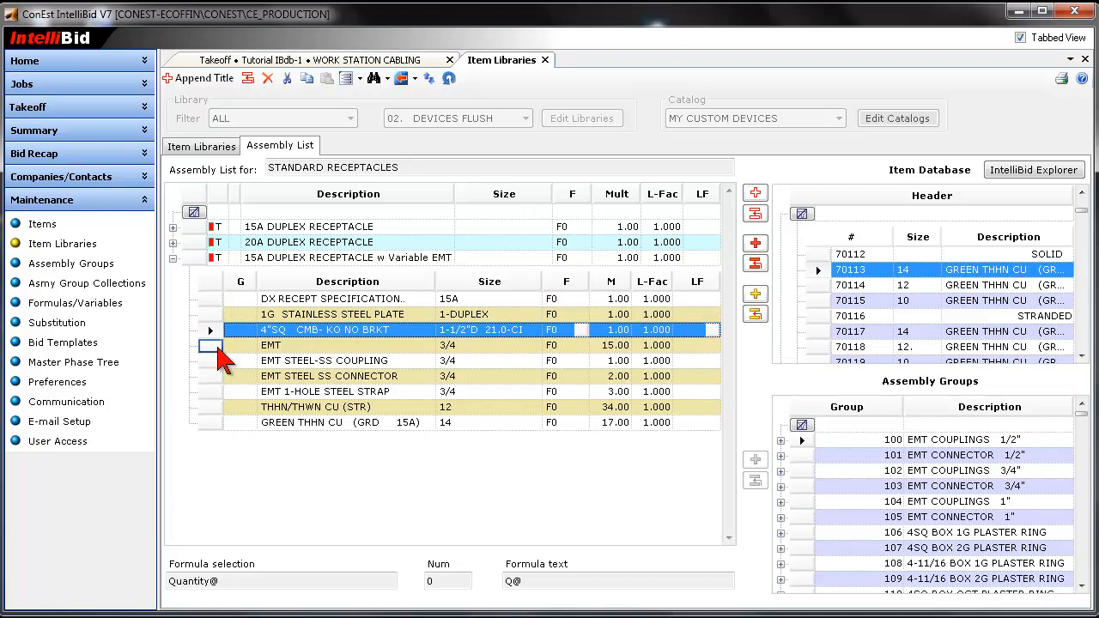
Insert the device box 4"SQ CMB-KO NO BRKT 2-1/8"D 30.3-CI from the item database above the EMT row of the variable EMT assembly.
{"action": "left_click", "coordinate": [212, 348]}
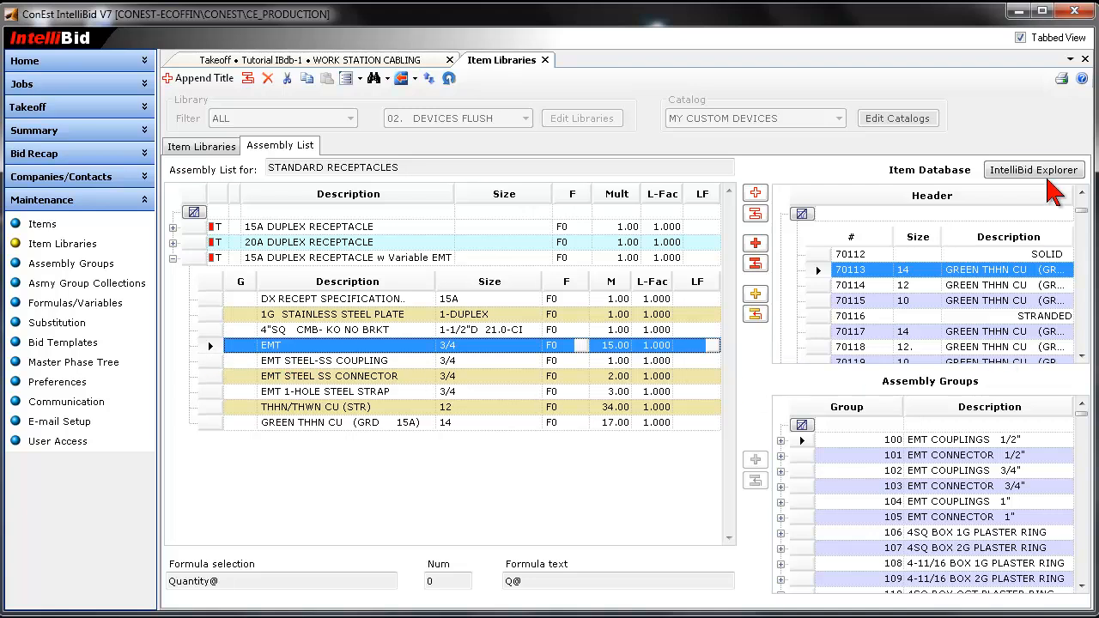
{"action": "left_click", "coordinate": [1036, 177]}
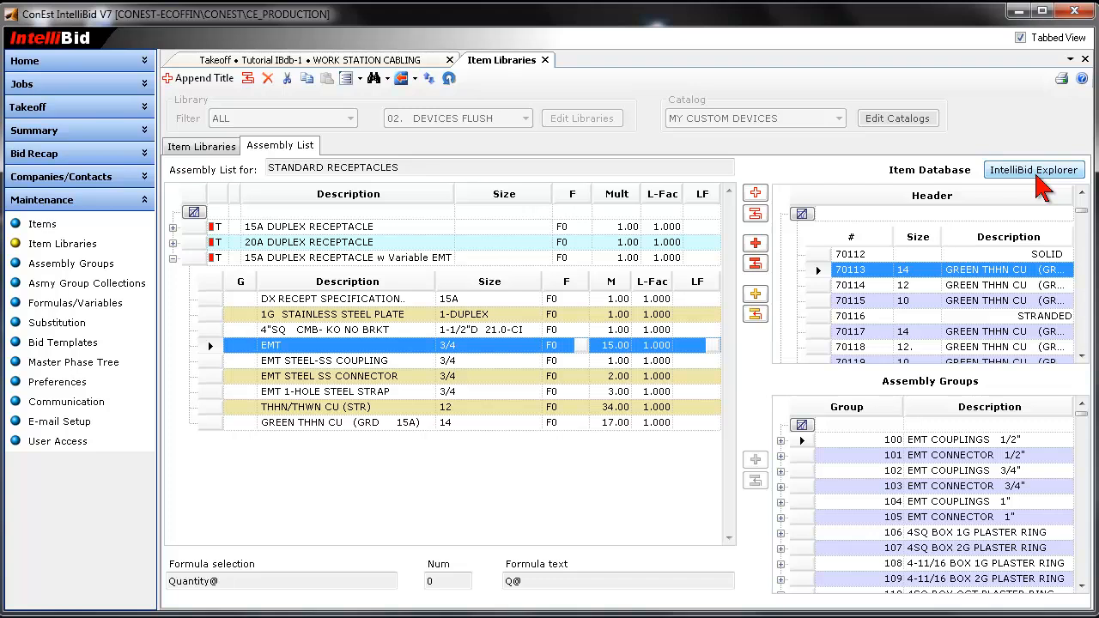
{"action": "left_click", "coordinate": [1038, 184]}
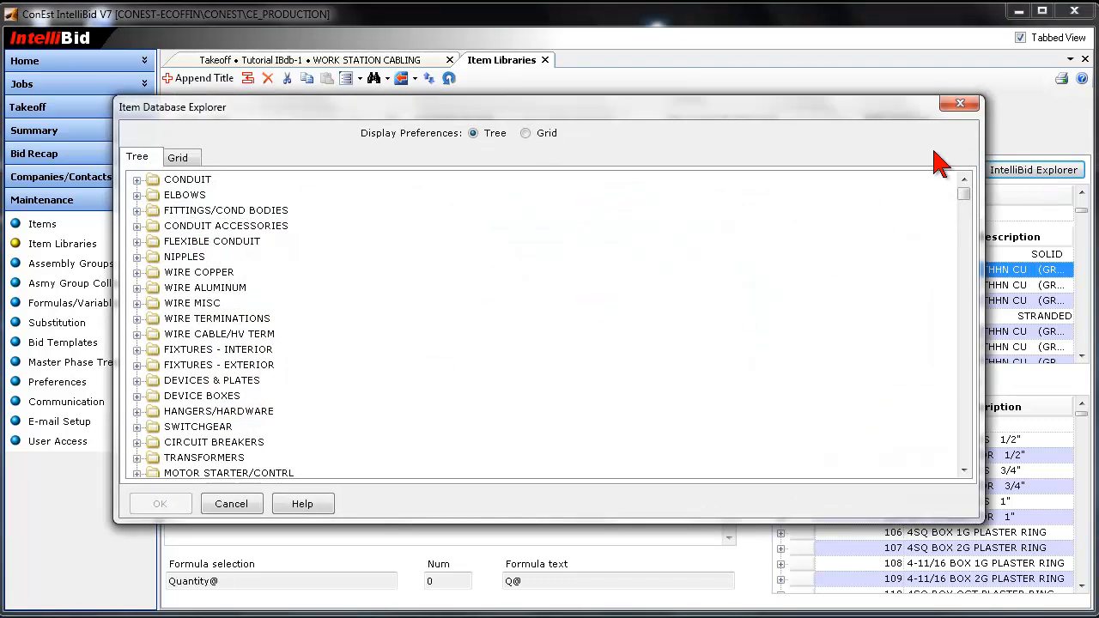
{"action": "left_click", "coordinate": [136, 395]}
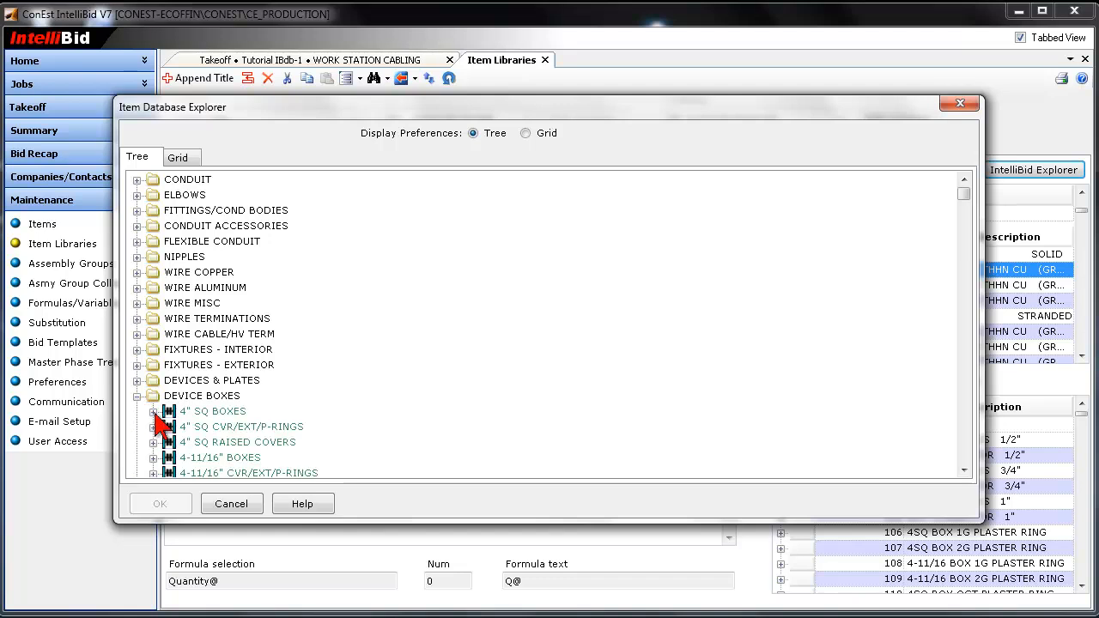
{"action": "left_click", "coordinate": [153, 411]}
{"action": "left_click", "coordinate": [964, 469]}
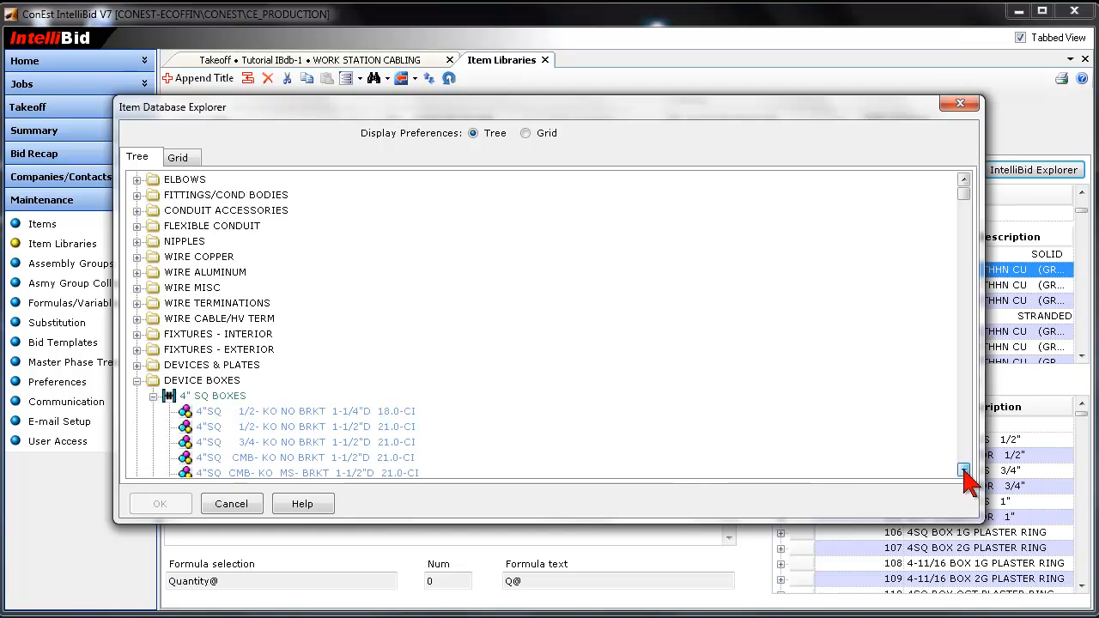
{"action": "left_click_drag", "start_coordinate": [963, 470], "coordinate": [963, 470]}
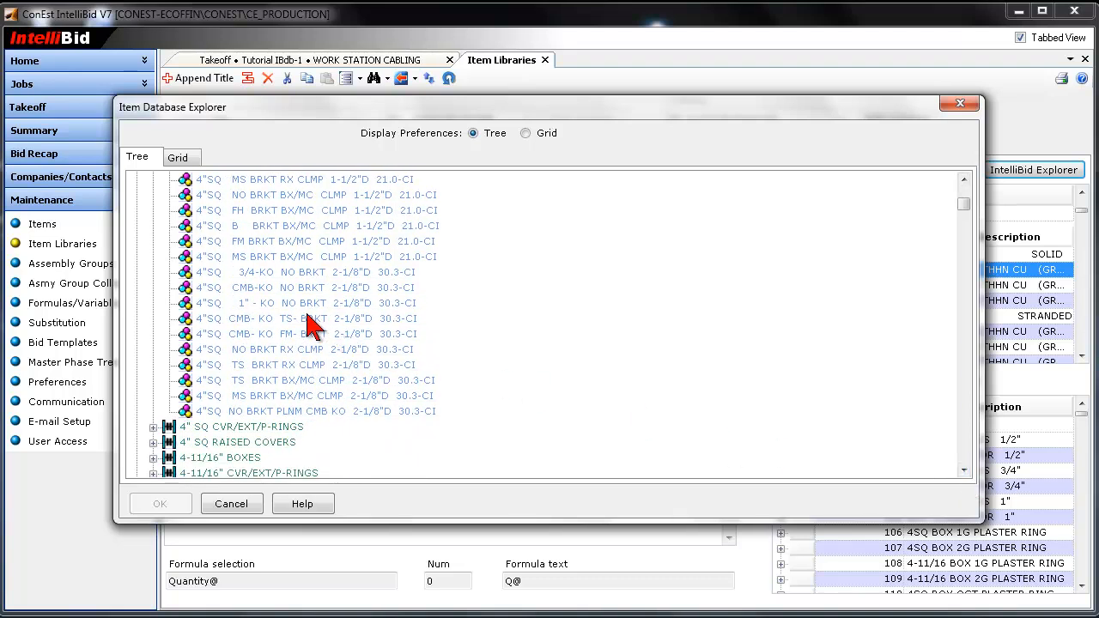
{"action": "left_click", "coordinate": [297, 289]}
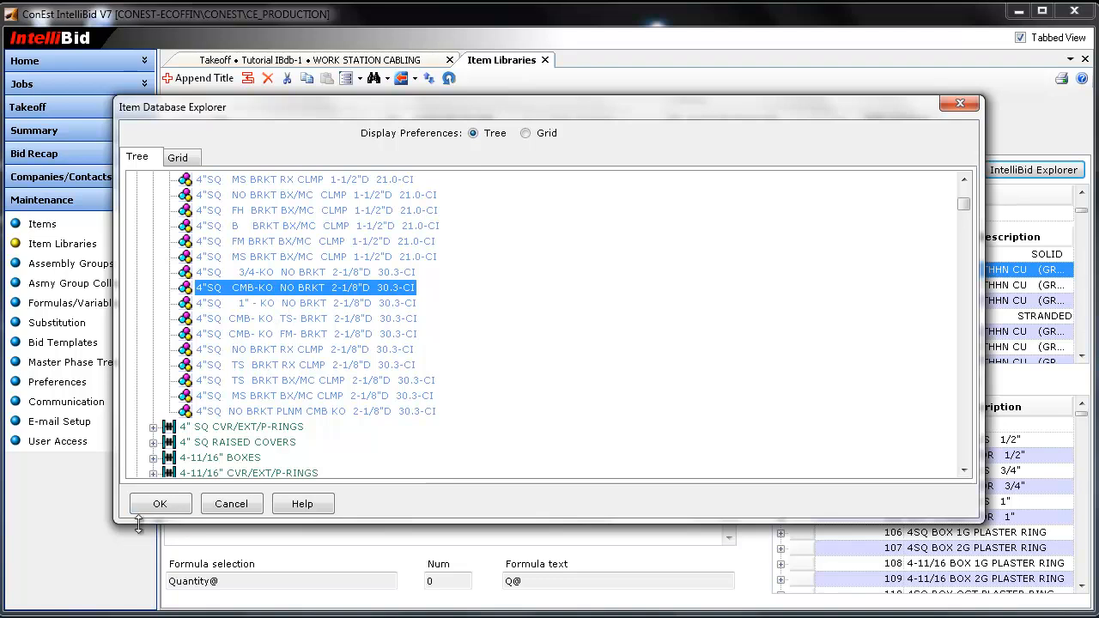
{"action": "left_click", "coordinate": [162, 504]}
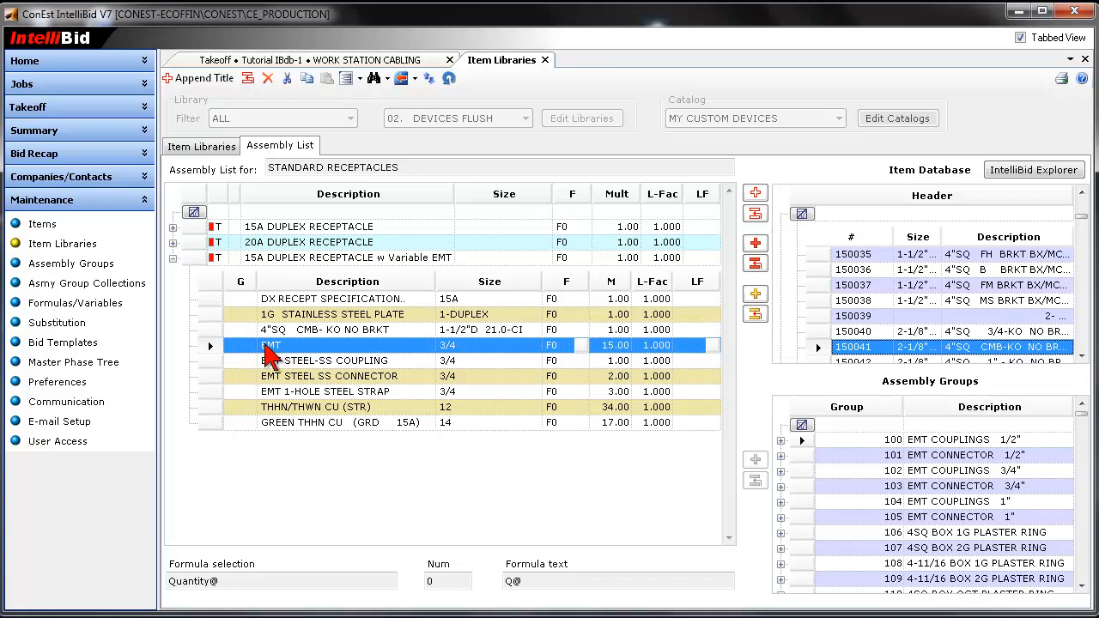
{"action": "left_click", "coordinate": [757, 315]}
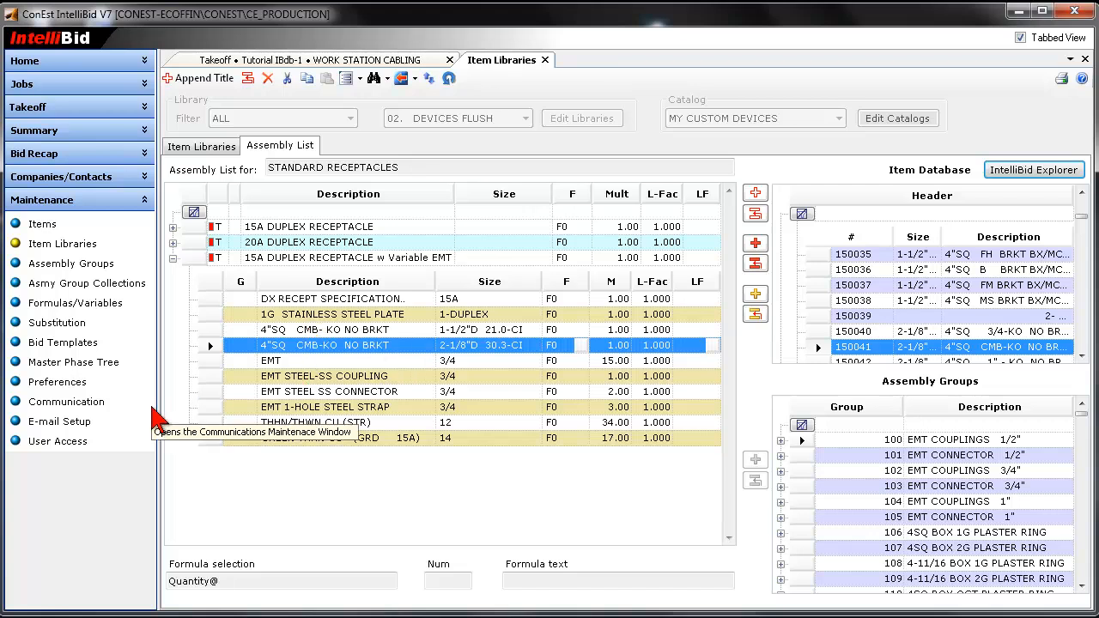
Create an assembly group named "MY GROUP- 4" BOX OPTION" from the two 4"SQ CMB-KO NO BRKT boxes.
{"action": "left_click", "coordinate": [216, 331]}
{"action": "left_click", "coordinate": [219, 352], "text": "shift"}
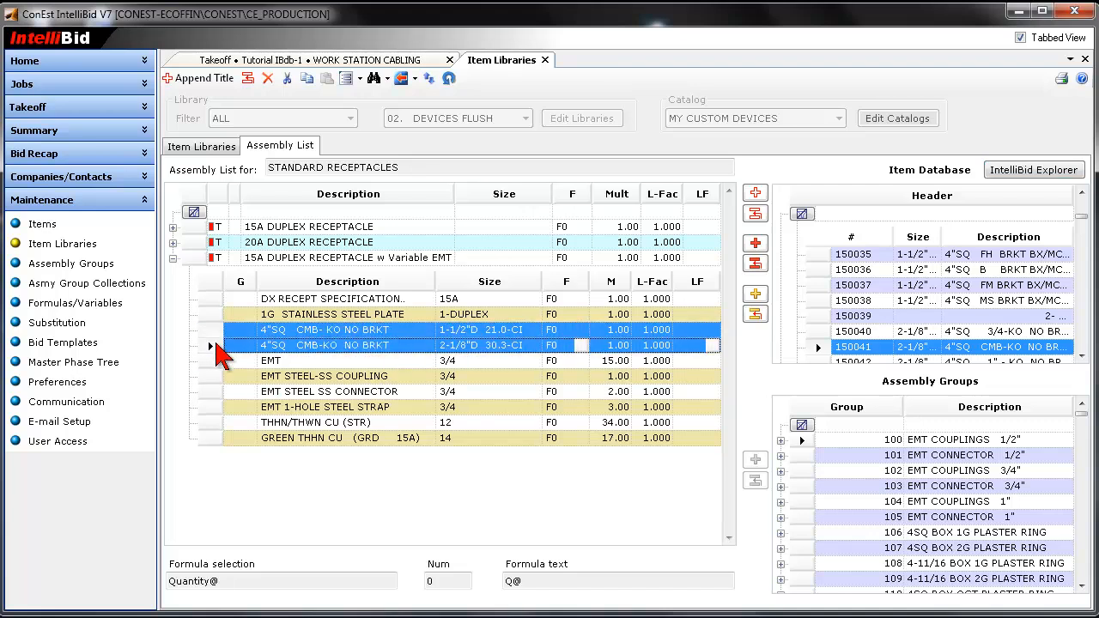
{"action": "right_click", "coordinate": [246, 343]}
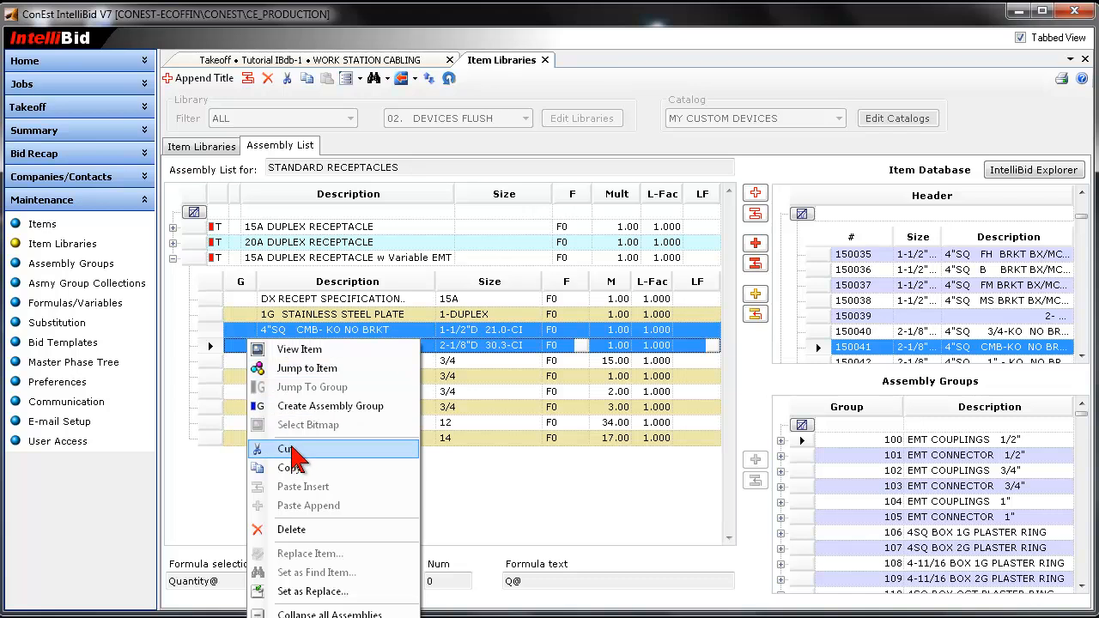
{"action": "left_click", "coordinate": [326, 409]}
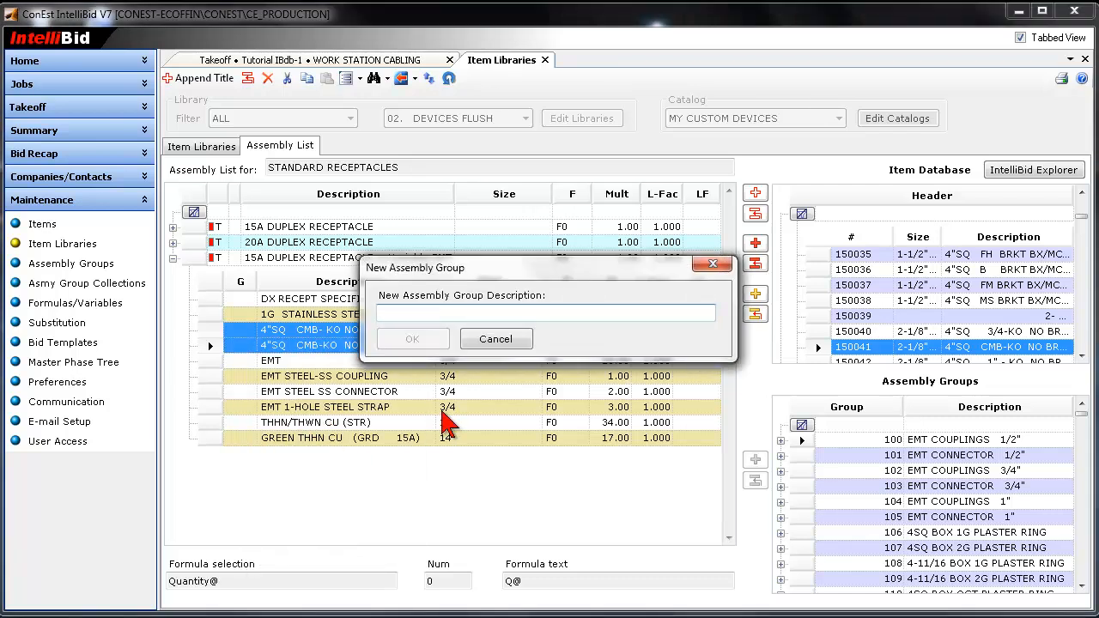
{"action": "type", "text": "MY GROU"}
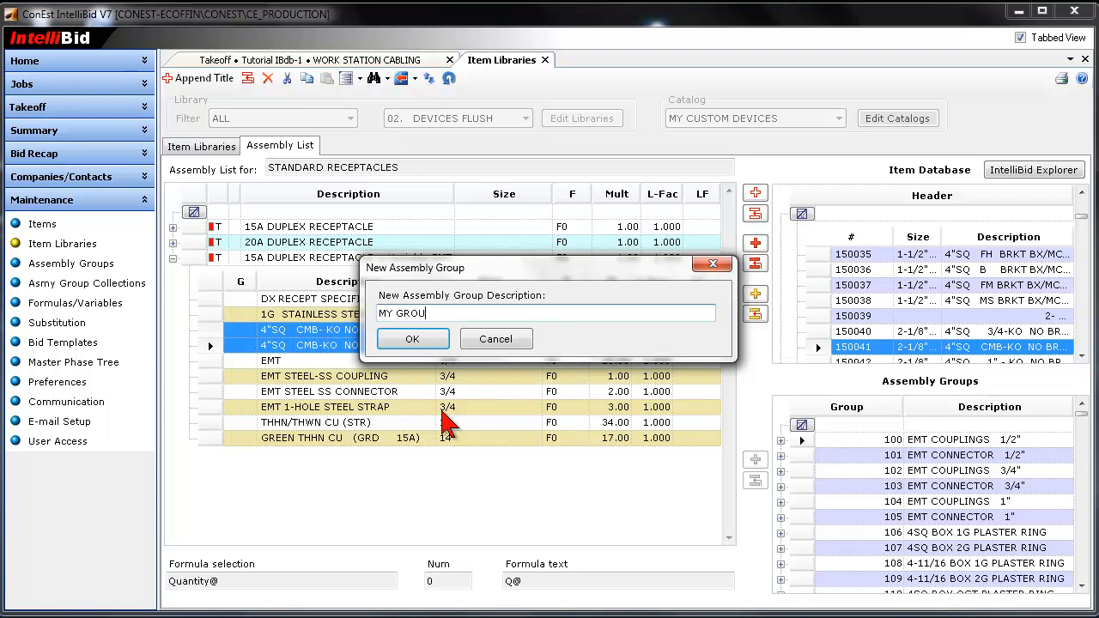
{"action": "type", "text": "P- 4\" BOX OPTION"}
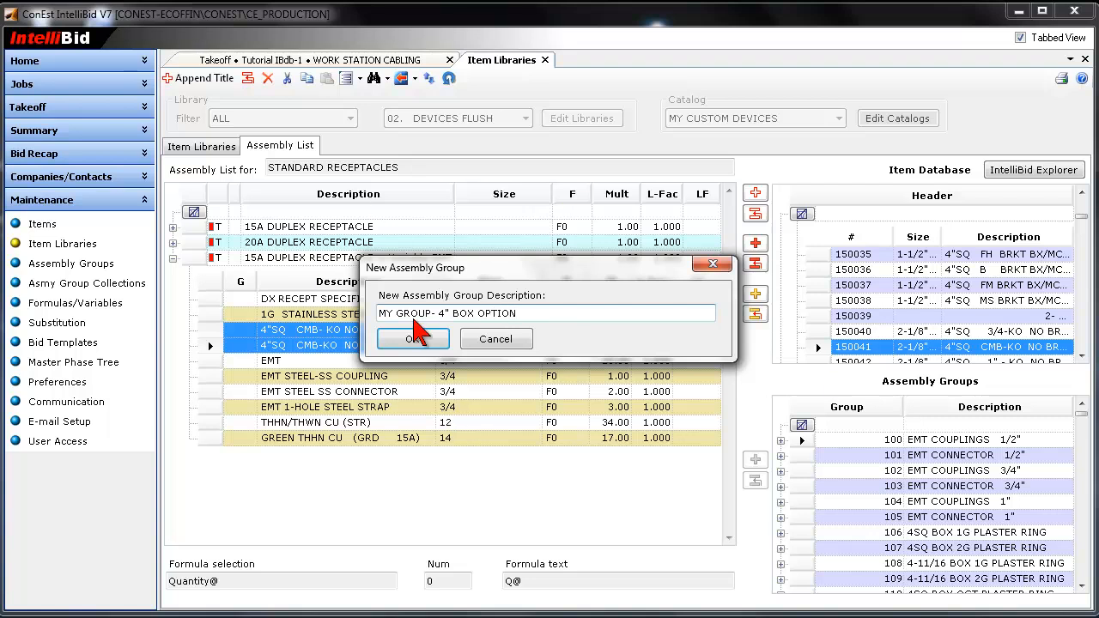
{"action": "left_click", "coordinate": [420, 337]}
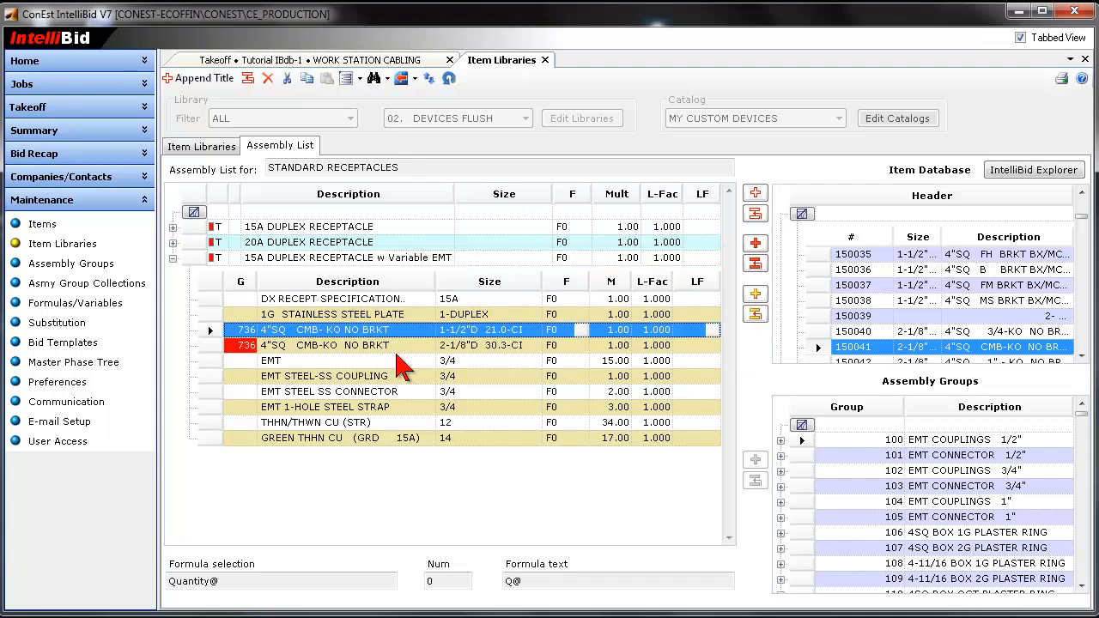
{"action": "left_click", "coordinate": [352, 378]}
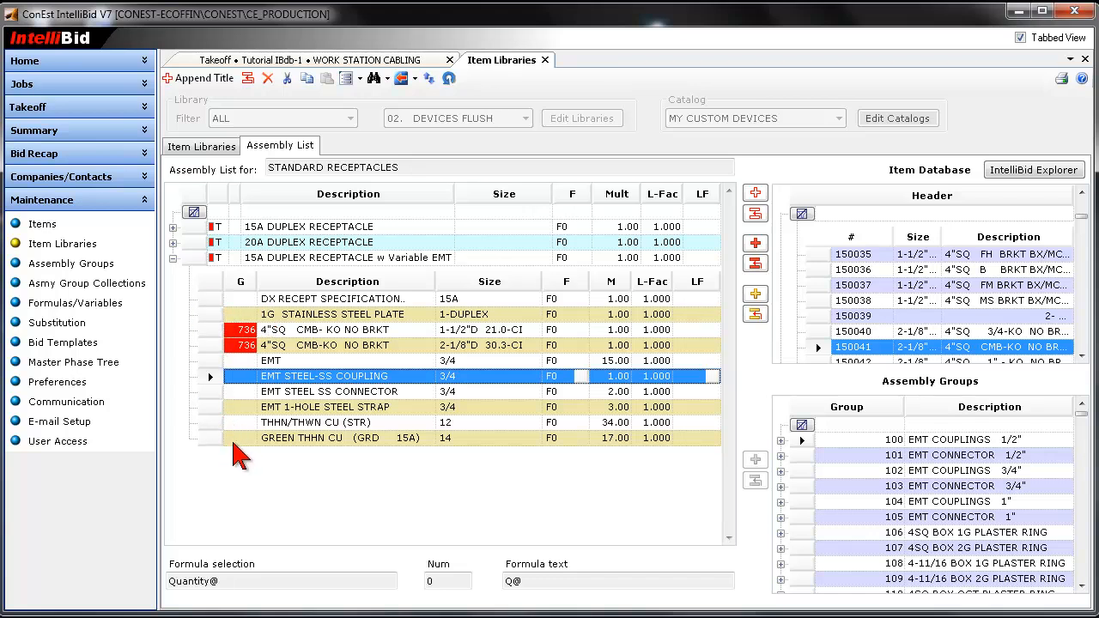
Define formula 7 in Formulas/Variables with the description "Length-ft@ * Quantity#" and the formula L@*Q#.
{"action": "left_click", "coordinate": [172, 258]}
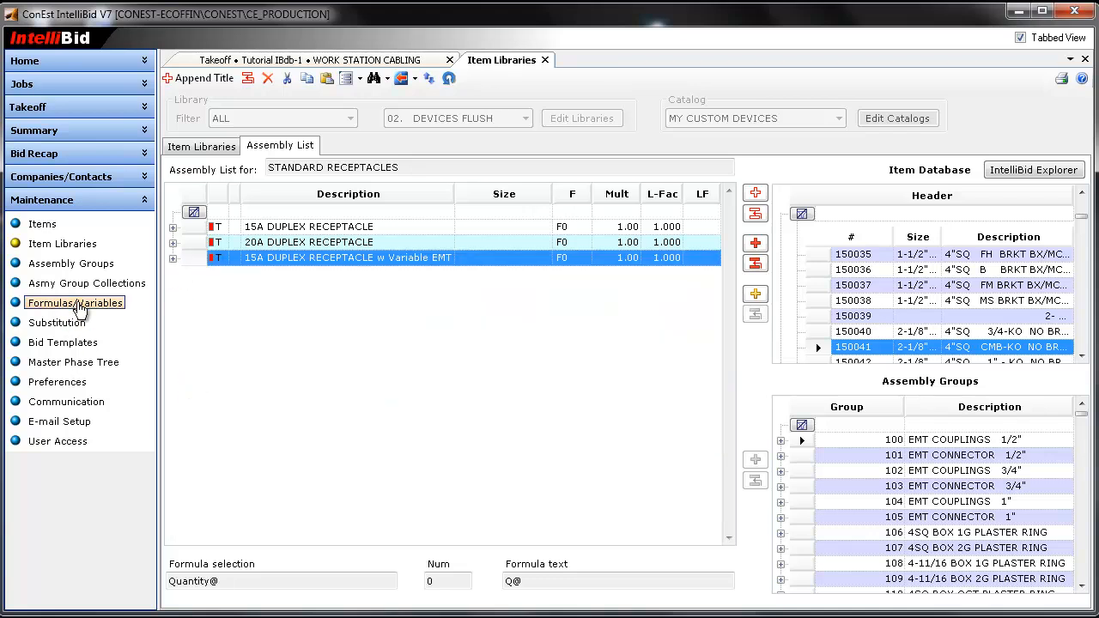
{"action": "left_click", "coordinate": [73, 305]}
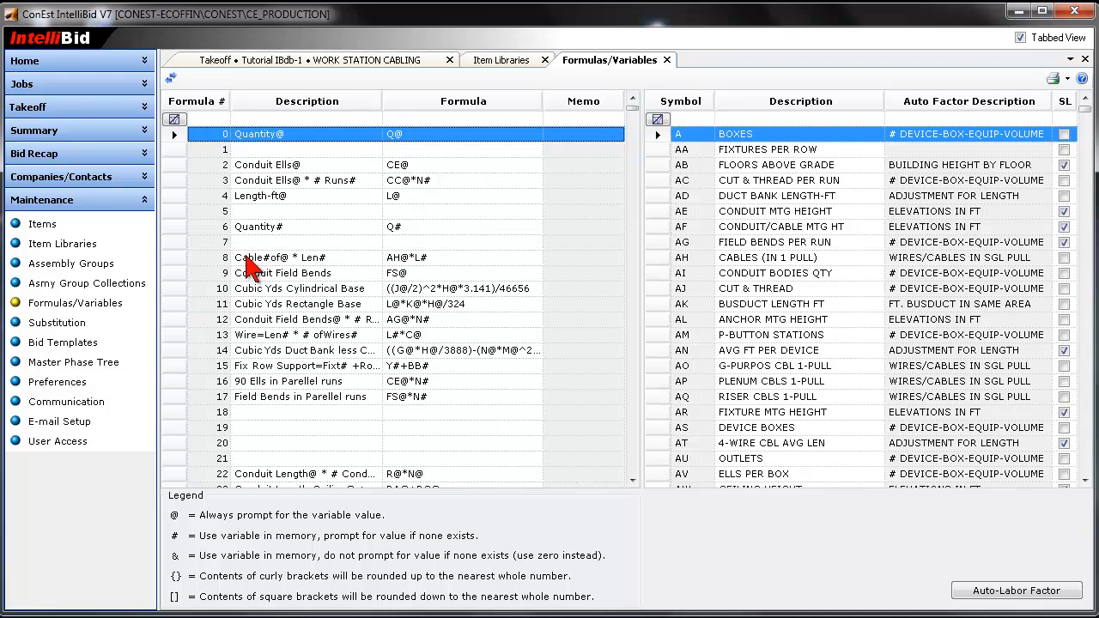
{"action": "left_click", "coordinate": [255, 243]}
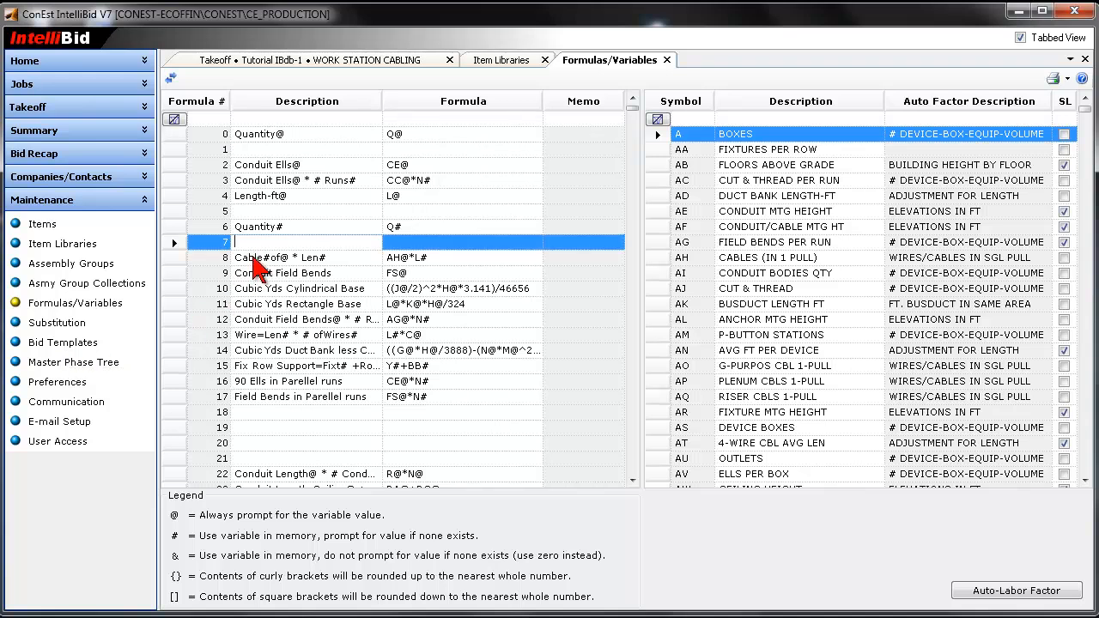
{"action": "type", "text": "Length-ft"}
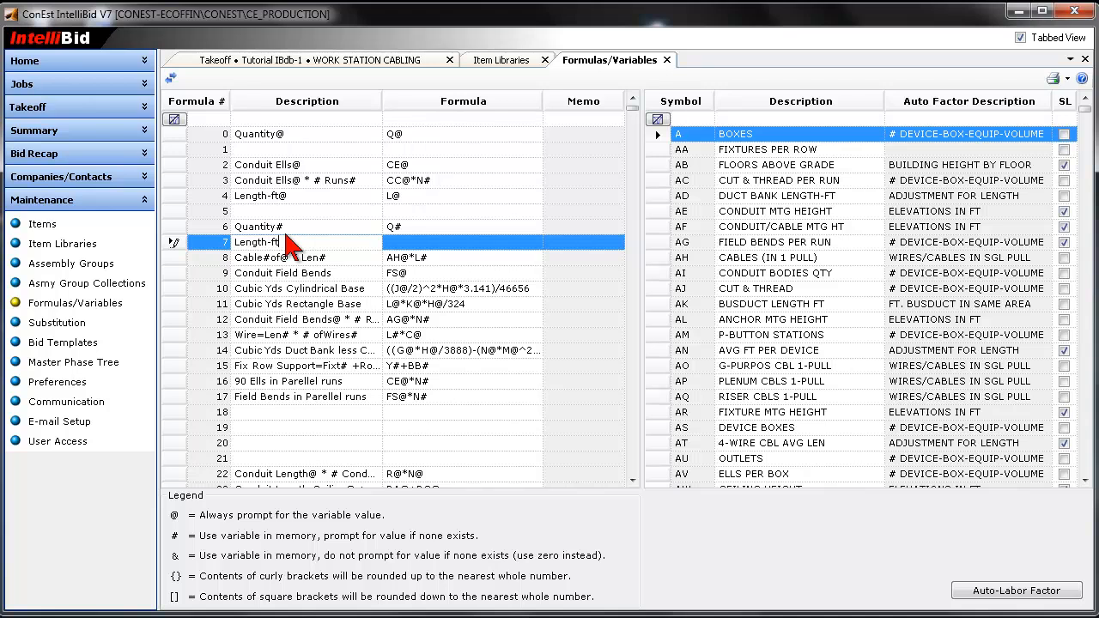
{"action": "type", "text": "@ * Quantity"}
{"action": "type", "text": "#"}
{"action": "left_click", "coordinate": [424, 243]}
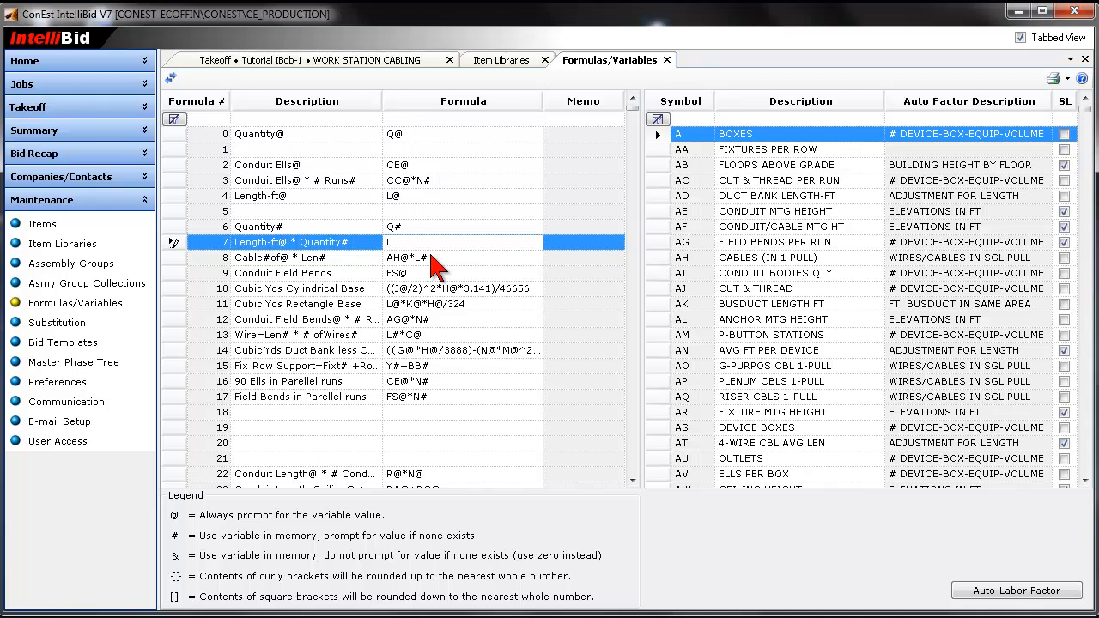
{"action": "type", "text": "L@*Q#"}
{"action": "left_click", "coordinate": [451, 273]}
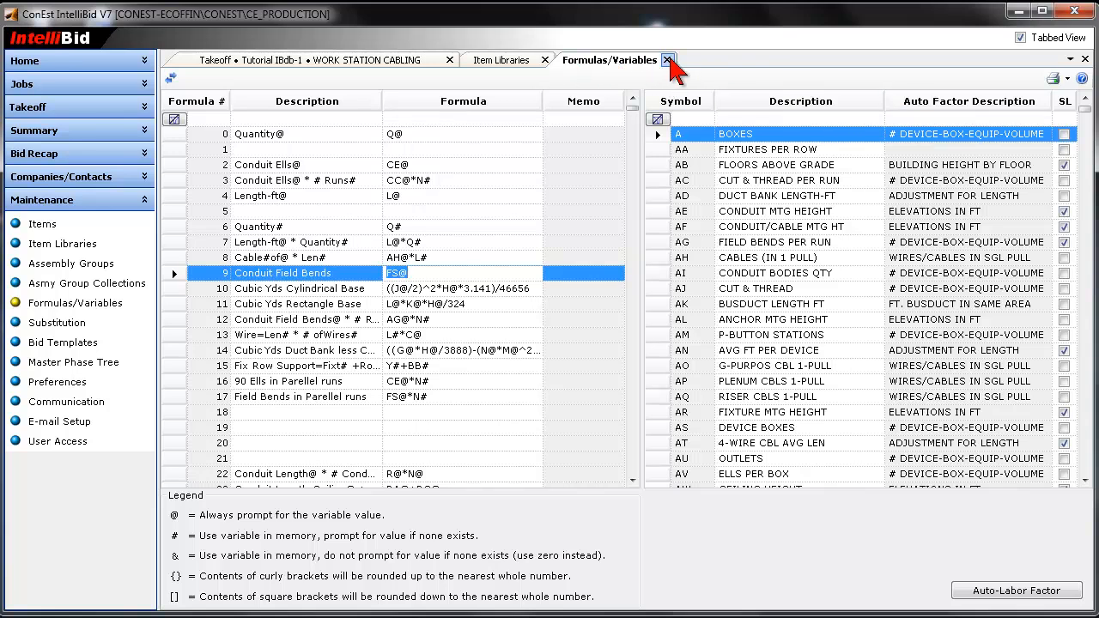
{"action": "left_click", "coordinate": [666, 60]}
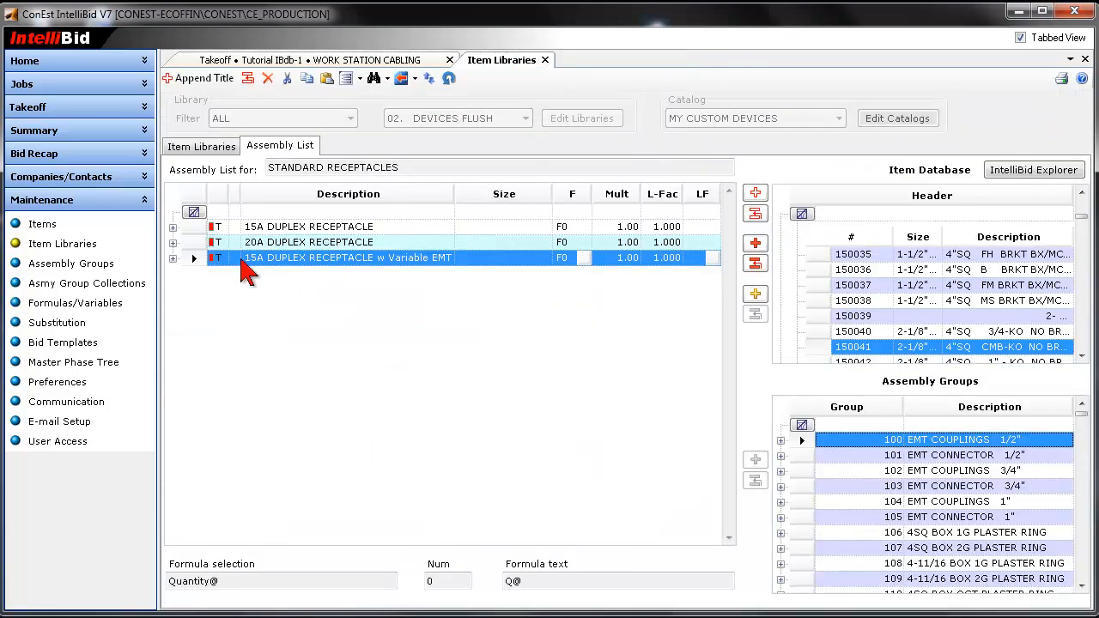
Assign formula 7, Length-ft@ * Quantity#, to the 3/4 EMT item in the 15A DUPLEX RECEPTACLE w Variable EMT assembly.
{"action": "left_click", "coordinate": [172, 258]}
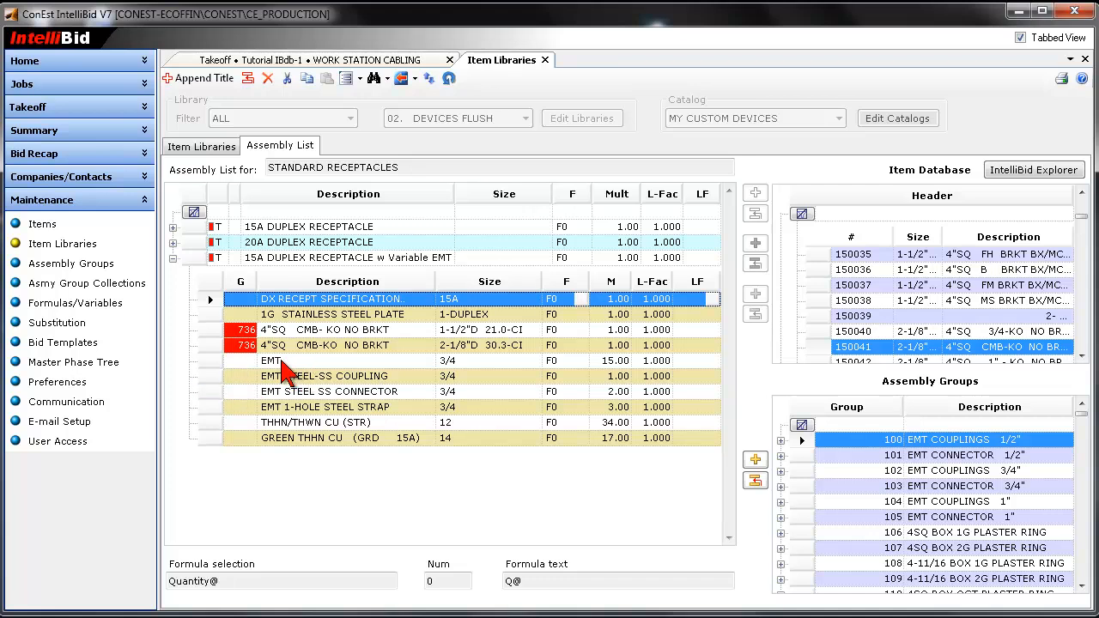
{"action": "left_click", "coordinate": [560, 362]}
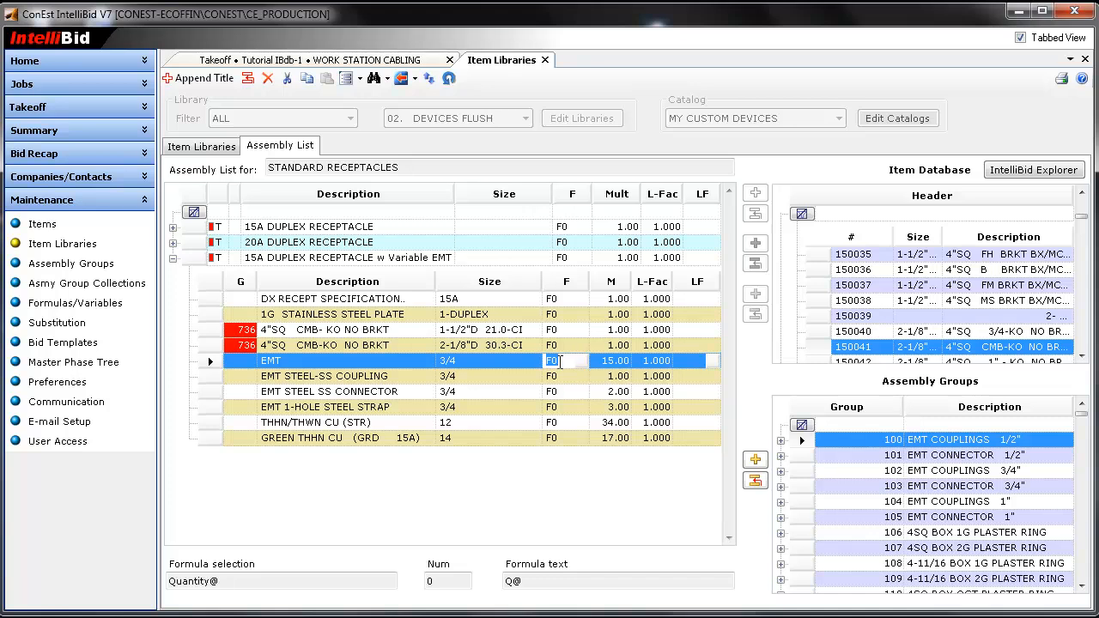
{"action": "left_click", "coordinate": [582, 362]}
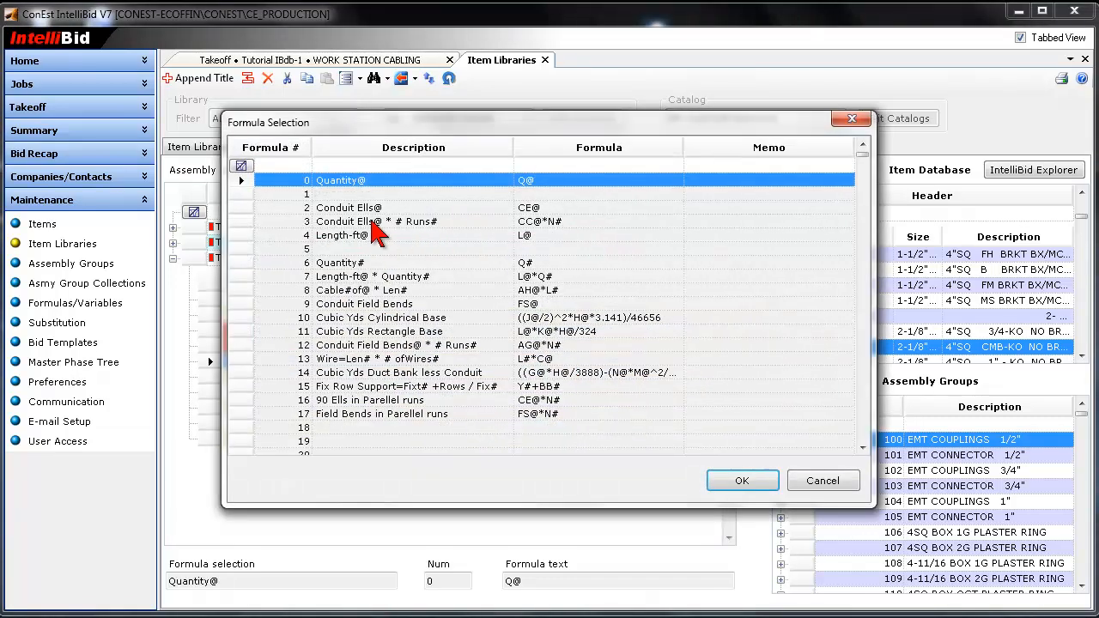
{"action": "left_click", "coordinate": [303, 278]}
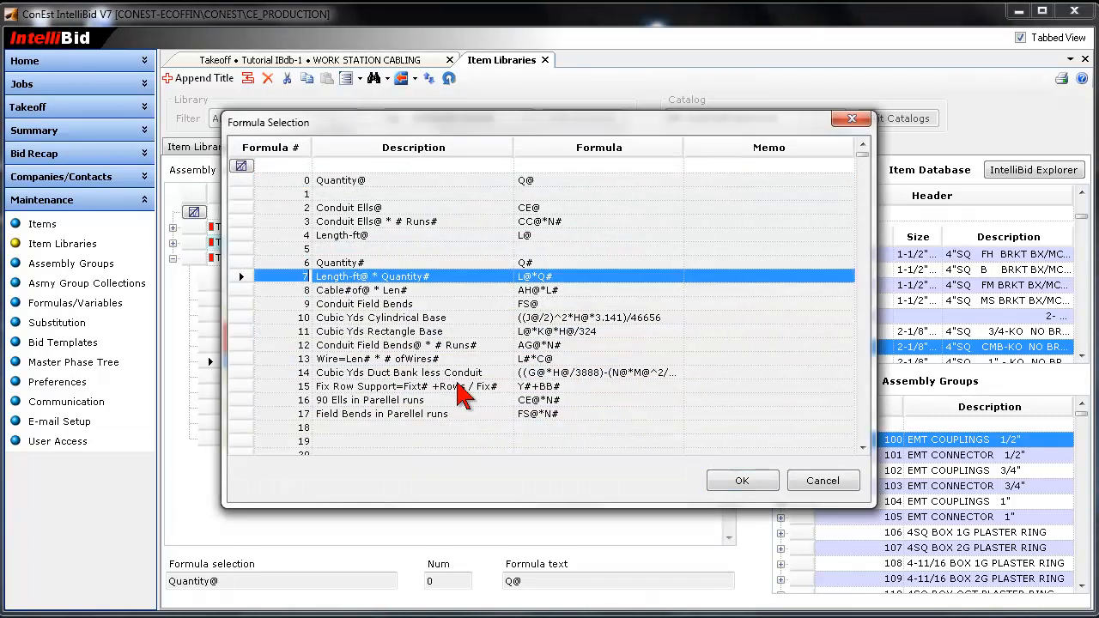
{"action": "left_click", "coordinate": [734, 483]}
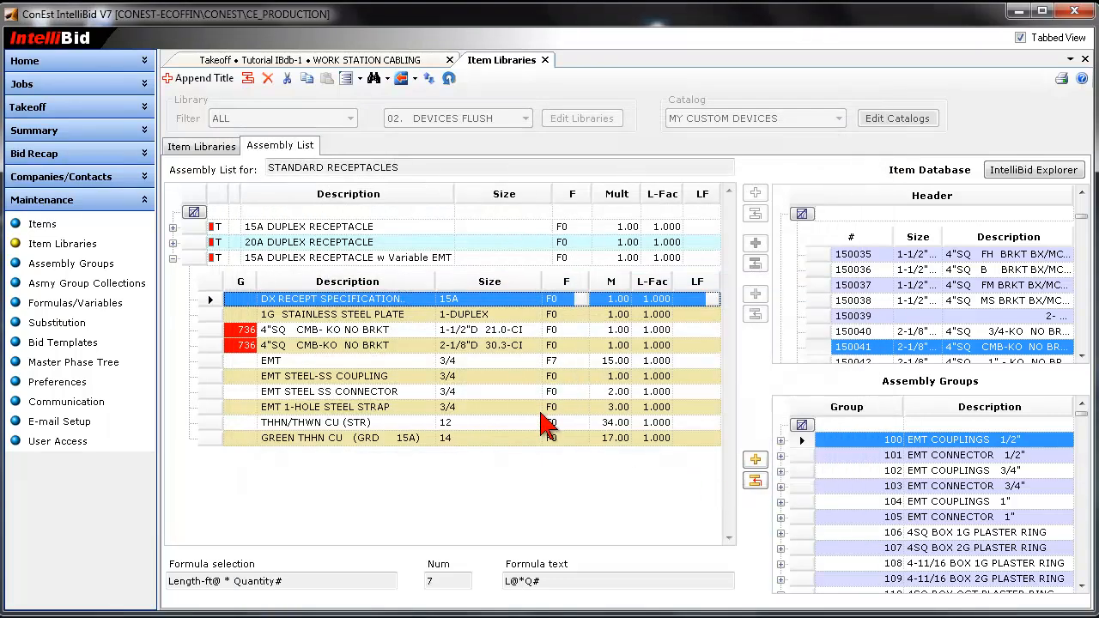
Assign formula 7, Length-ft@ * Quantity#, to the 3/4 EMT STEEL-SS COUPLING item.
{"action": "left_click", "coordinate": [560, 376]}
{"action": "left_click", "coordinate": [584, 376]}
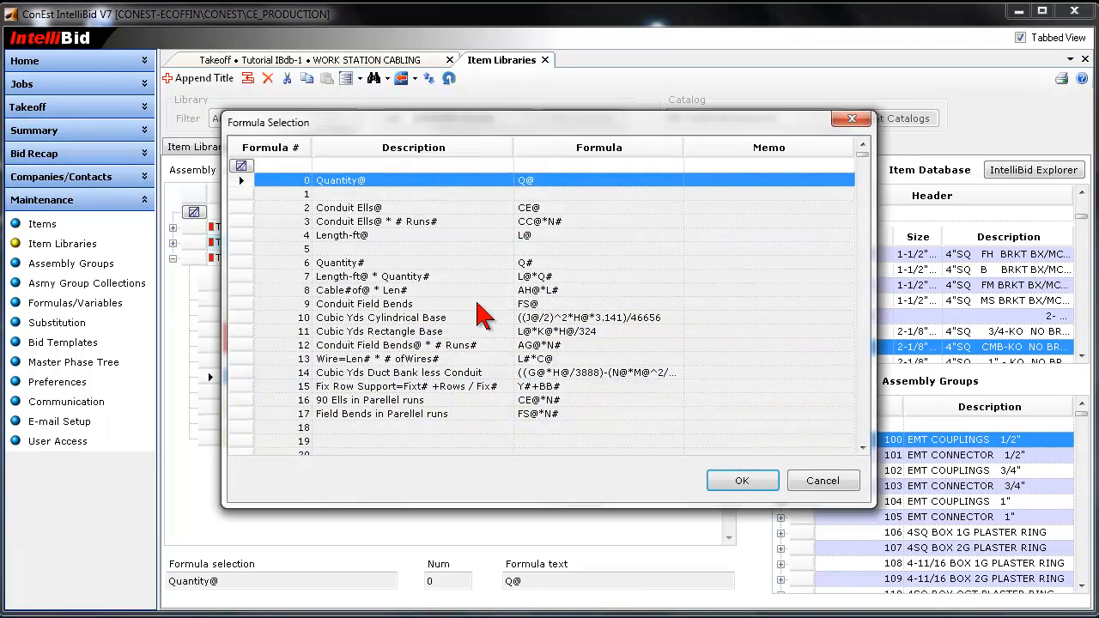
{"action": "left_click", "coordinate": [309, 277]}
{"action": "left_click", "coordinate": [736, 483]}
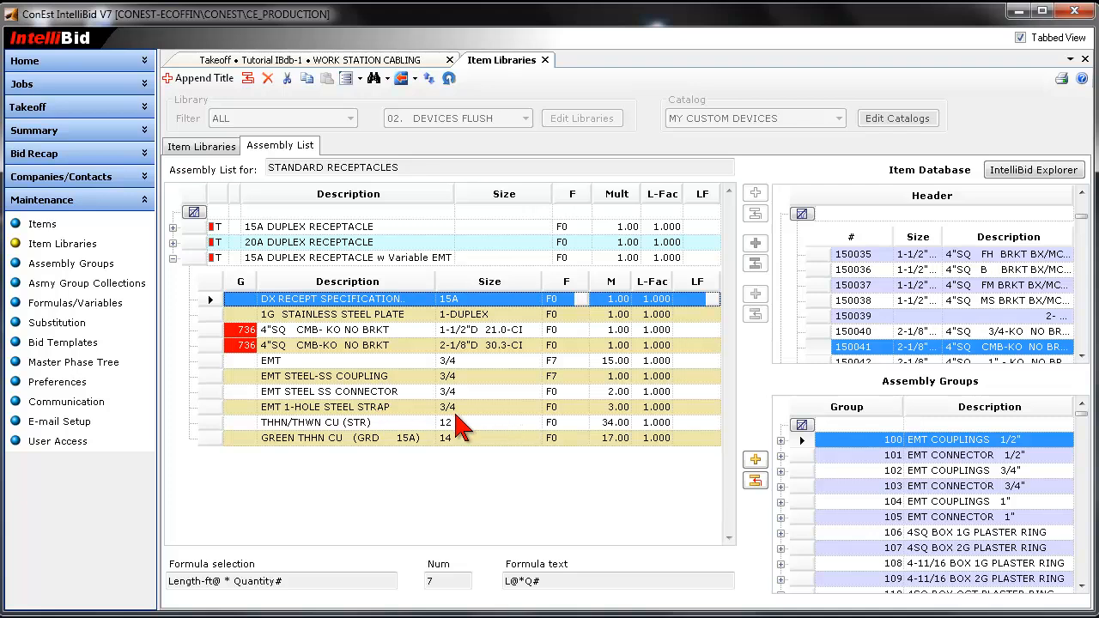
Assign formula 7, Length-ft@ * Quantity#, to the 3/4 EMT 1-HOLE STEEL STRAP item.
{"action": "left_click", "coordinate": [563, 407]}
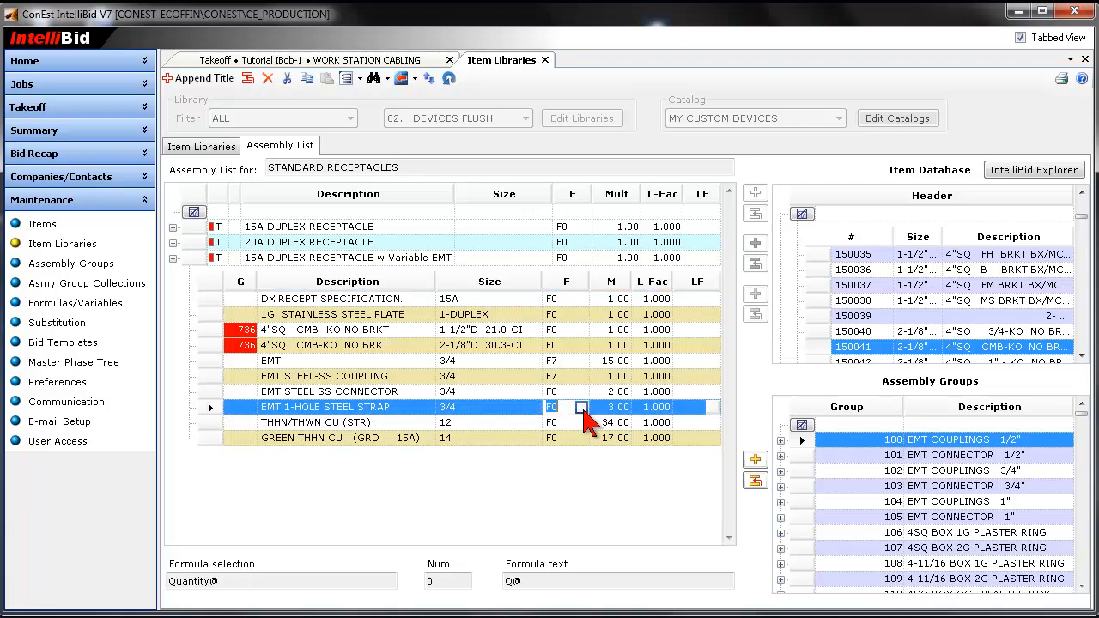
{"action": "left_click", "coordinate": [578, 405]}
{"action": "left_click", "coordinate": [334, 279]}
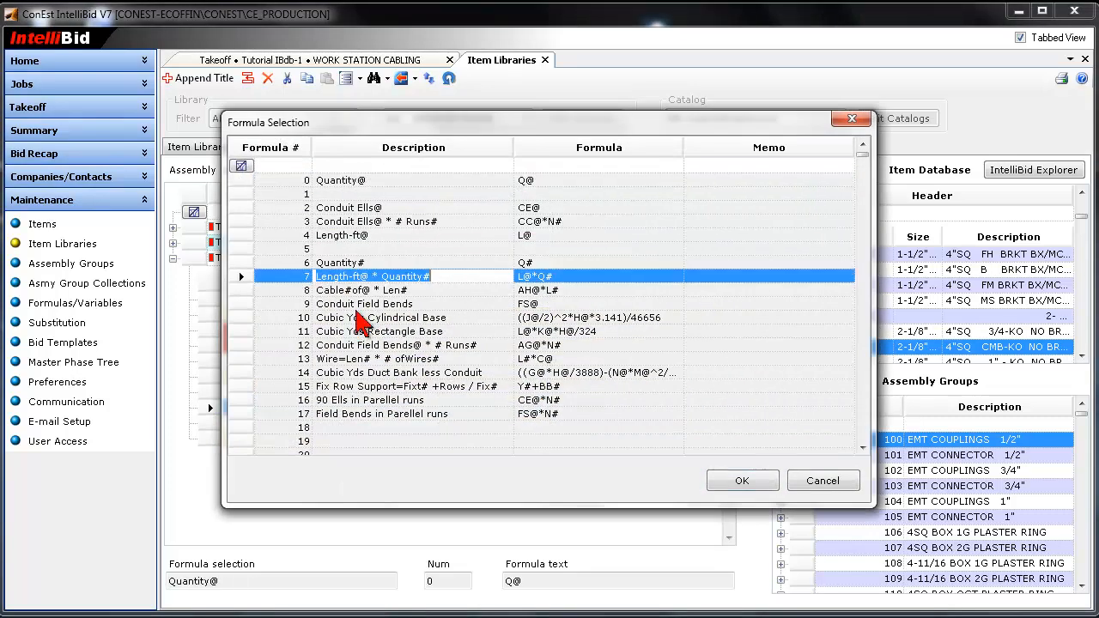
{"action": "left_click", "coordinate": [721, 480]}
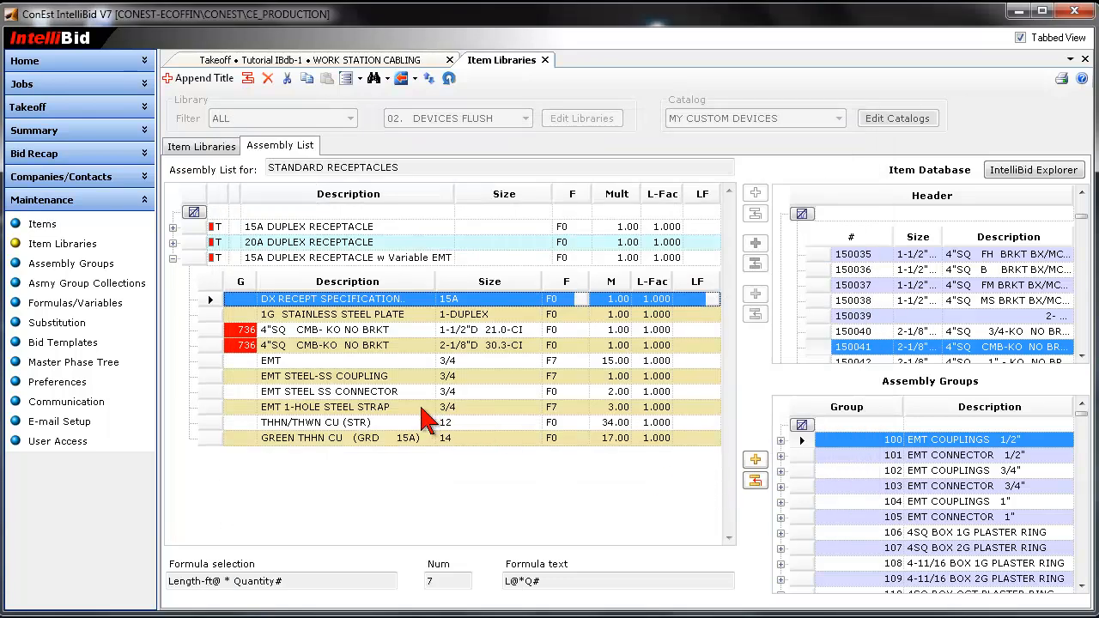
Assign formula 7, Length-ft@ * Quantity#, to the size 12 THHN/THWN CU (STR) wire item.
{"action": "left_click", "coordinate": [577, 422]}
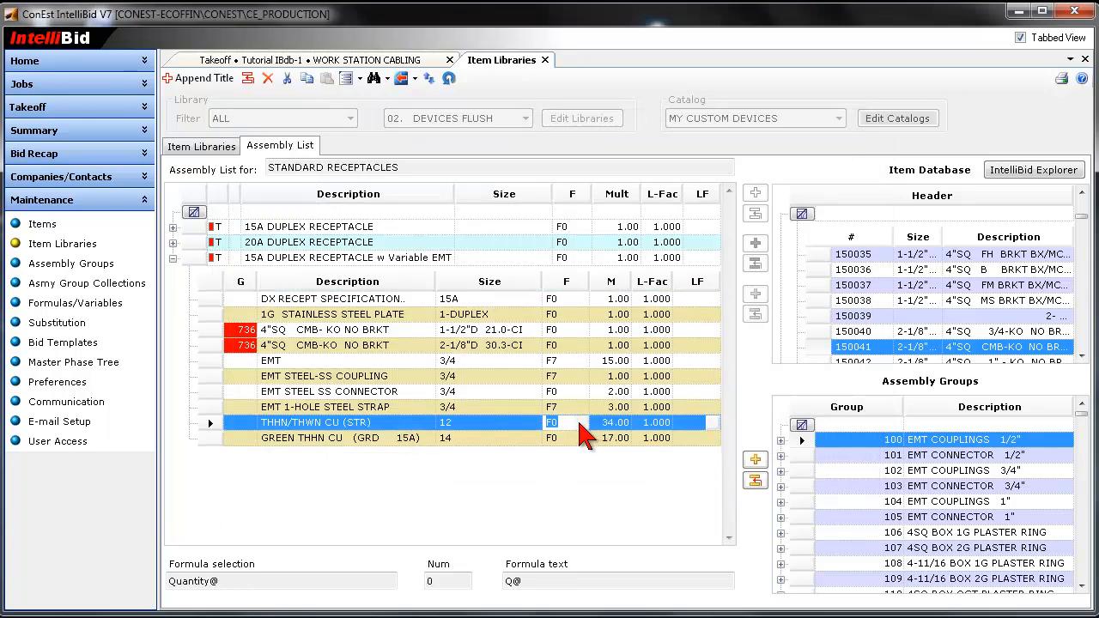
{"action": "left_click", "coordinate": [583, 424]}
{"action": "left_click", "coordinate": [412, 276]}
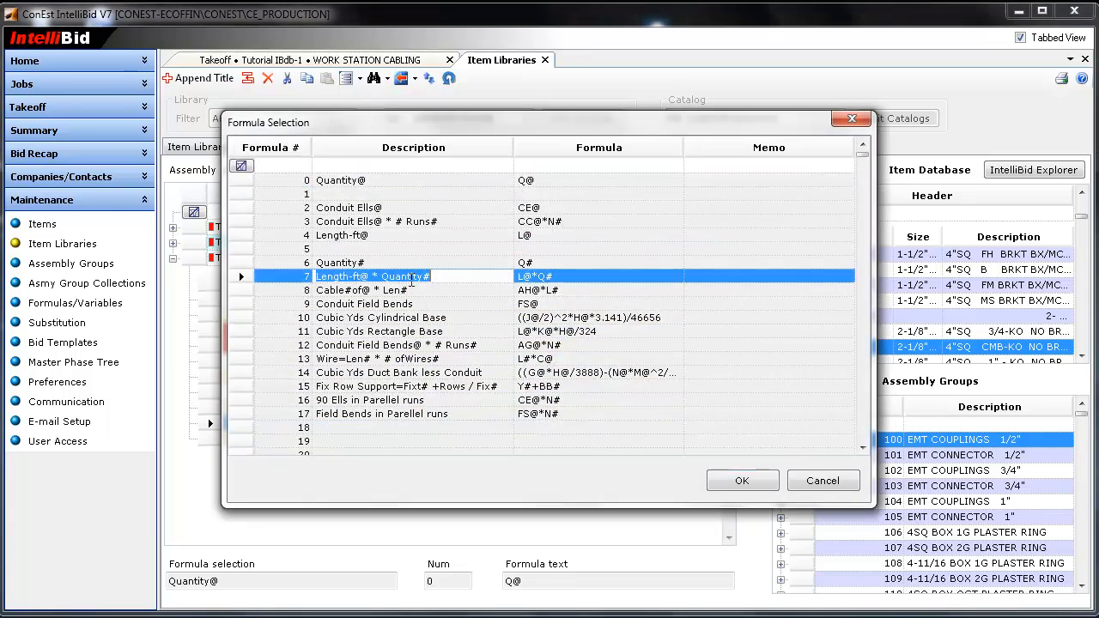
{"action": "left_click", "coordinate": [721, 480]}
Assign formula 7, Length-ft@ * Quantity#, to the size 14 GREEN THHN CU ground wire item.
{"action": "left_click", "coordinate": [577, 438]}
{"action": "left_click", "coordinate": [581, 438]}
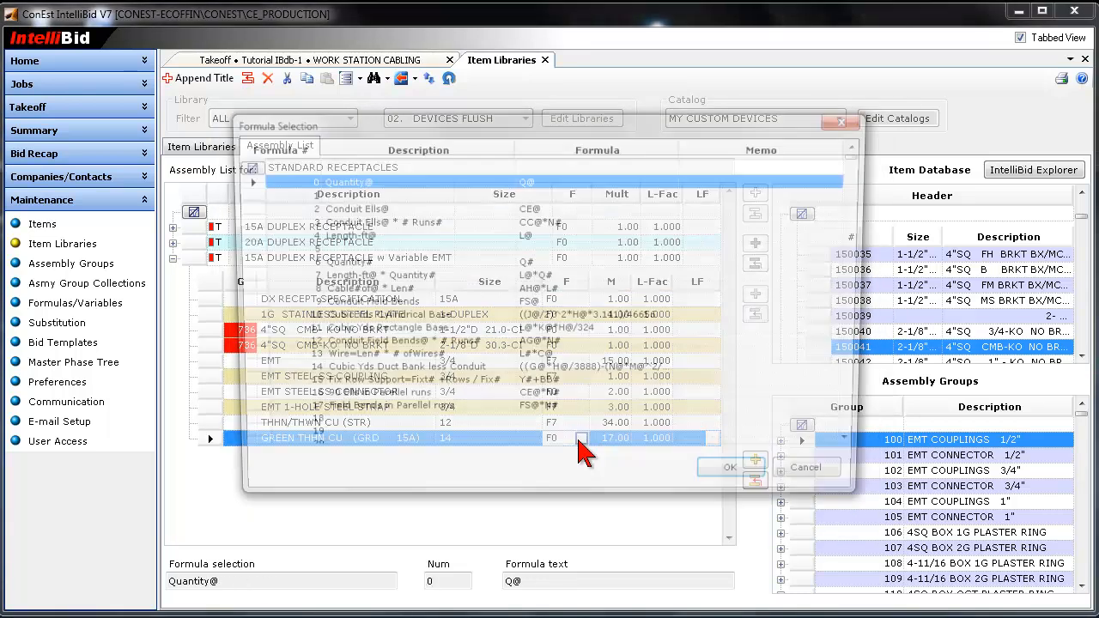
{"action": "left_click", "coordinate": [395, 279]}
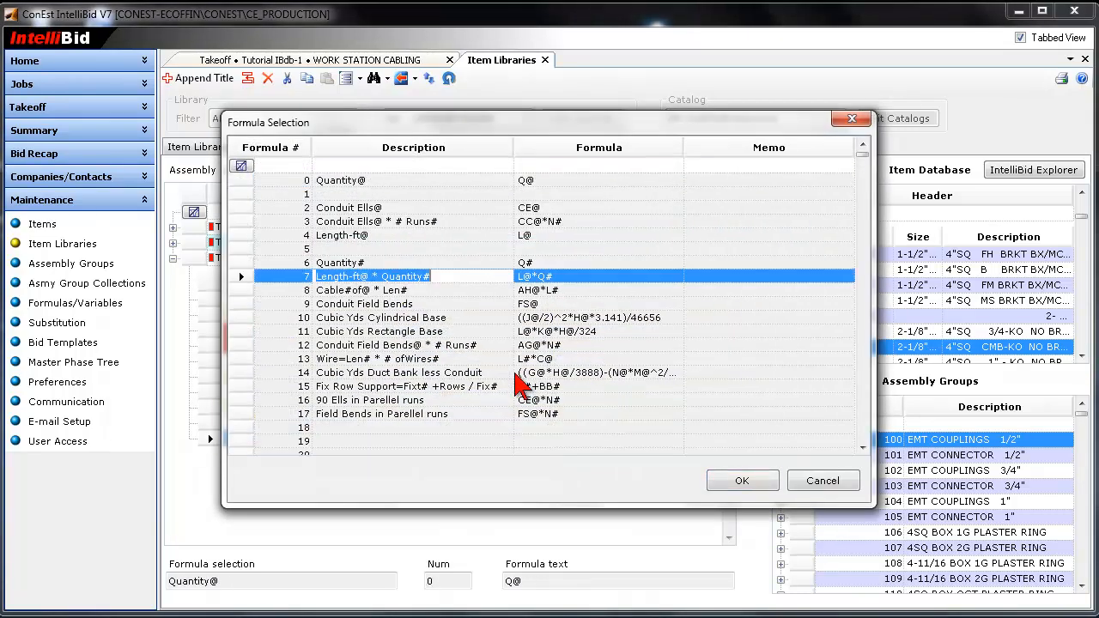
{"action": "left_click", "coordinate": [723, 481]}
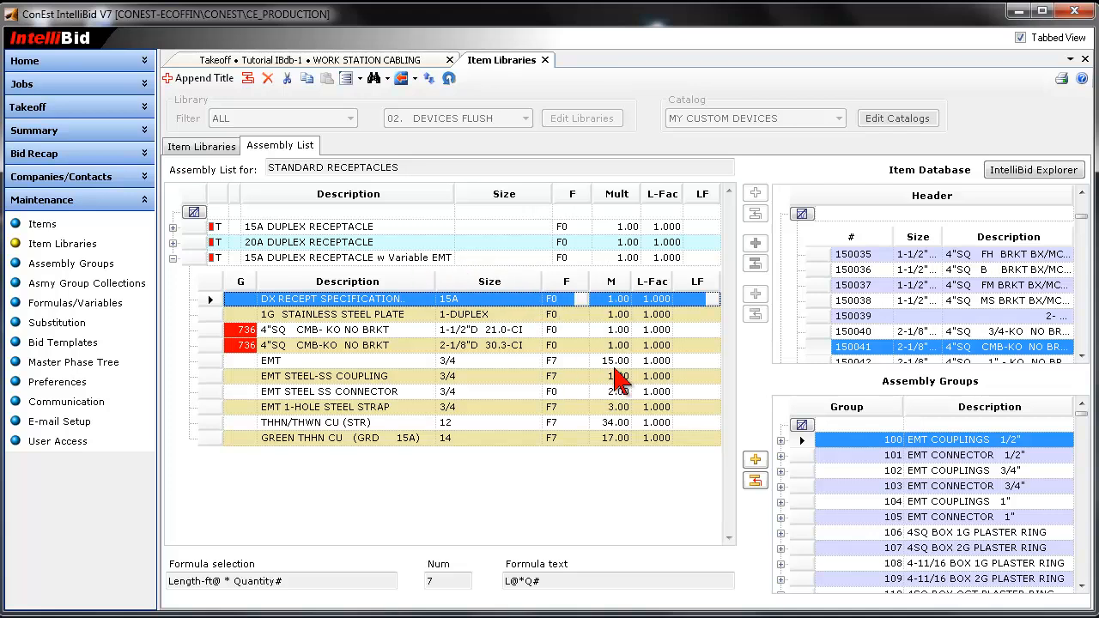
Set the multiplier to 1 for the 3/4 EMT item and 0.1 for the EMT STEEL-SS COUPLING.
{"action": "left_click", "coordinate": [617, 368]}
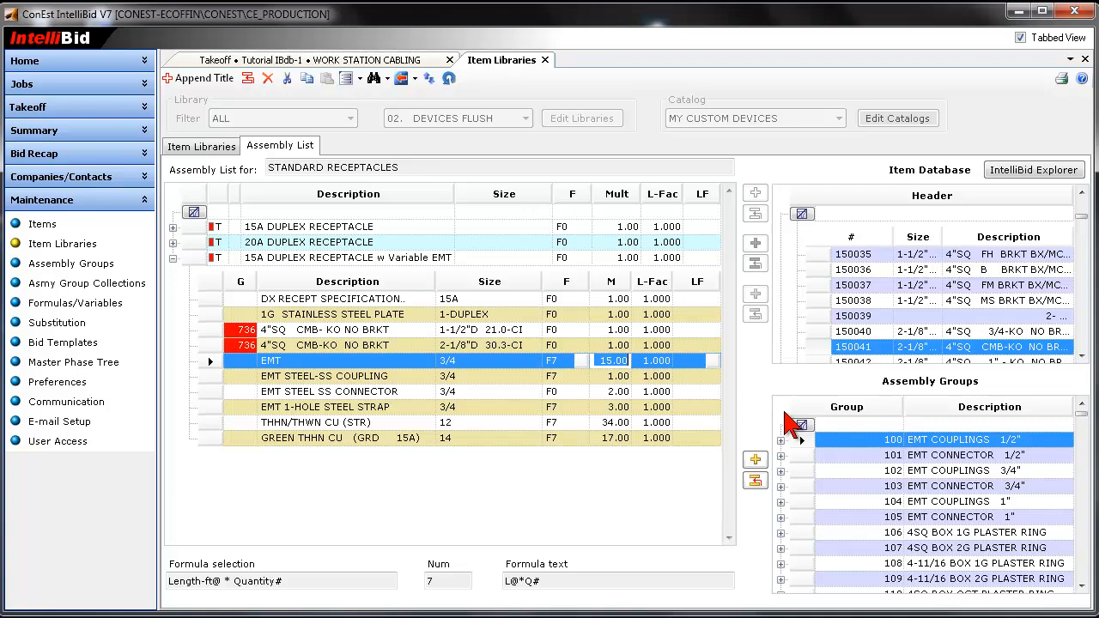
{"action": "type", "text": "1"}
{"action": "key", "text": "Return"}
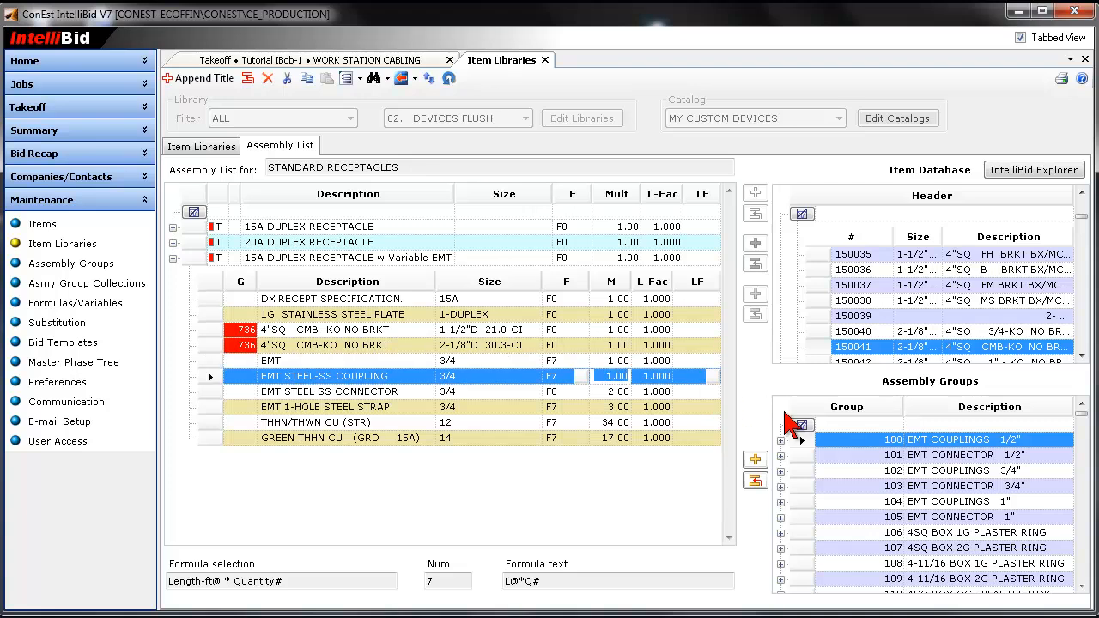
{"action": "left_click", "coordinate": [606, 360]}
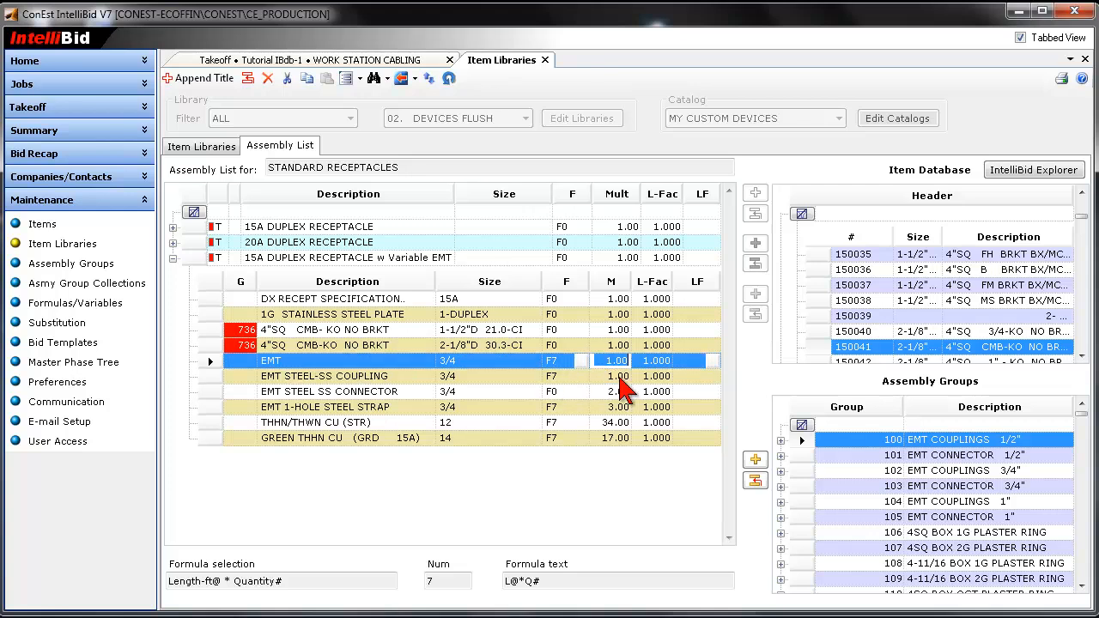
{"action": "left_click", "coordinate": [624, 381]}
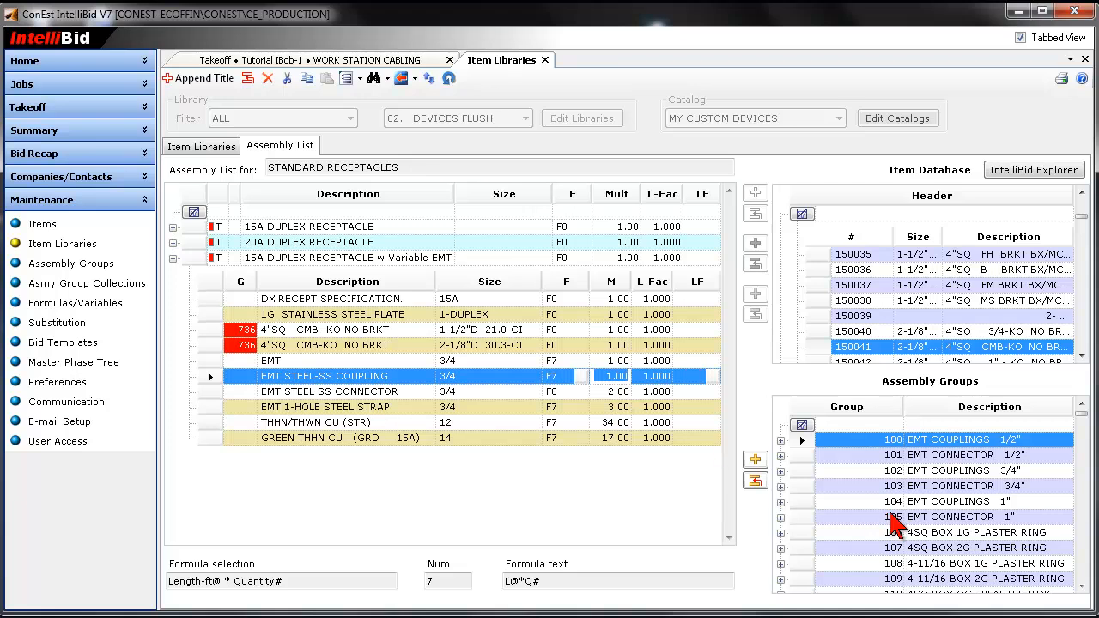
{"action": "key", "text": "BackSpace"}
{"action": "type", "text": ".1"}
{"action": "key", "text": "Return"}
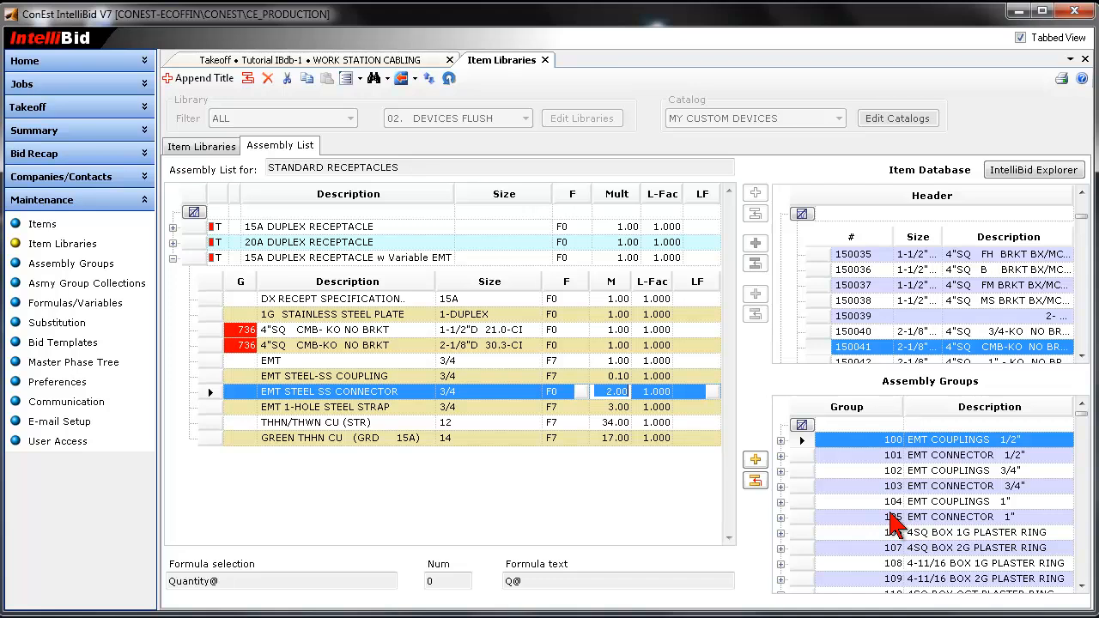
Set the multiplier of the 3/4 EMT 1-HOLE STEEL STRAP item to 0.2.
{"action": "key", "text": "Return"}
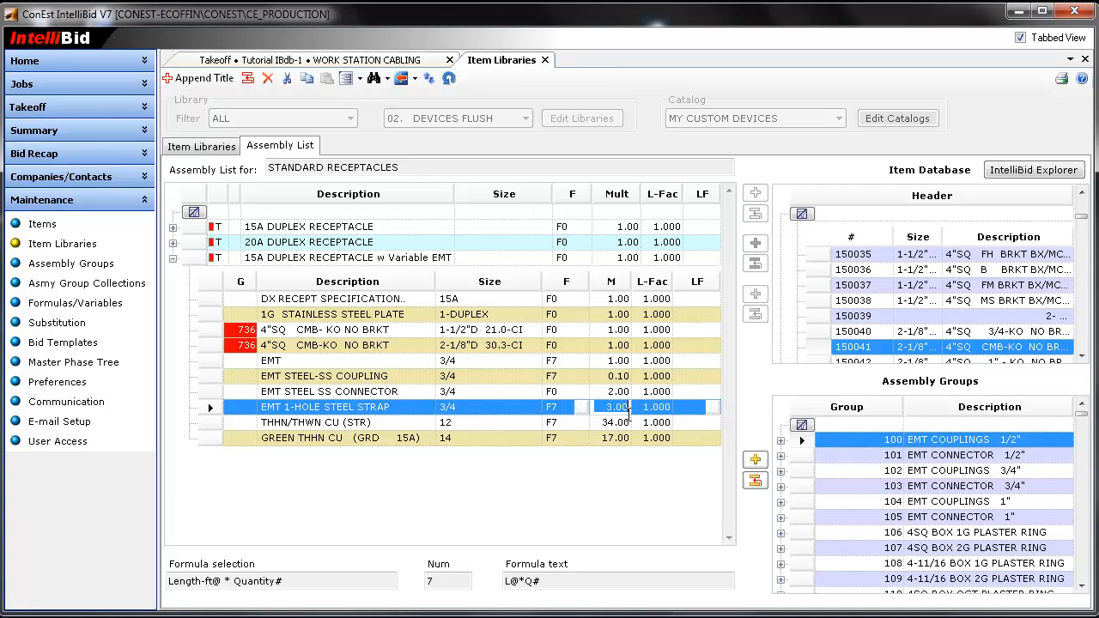
{"action": "key", "text": "BackSpace"}
{"action": "type", "text": ".2"}
{"action": "key", "text": "Return"}
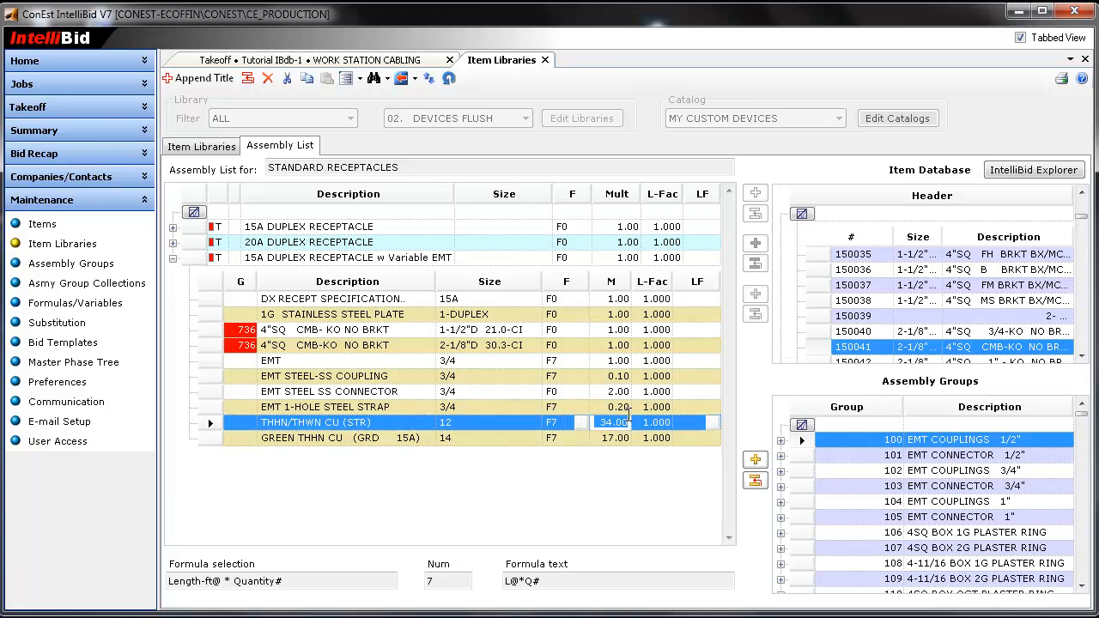
Set the multiplier to 2.20 for the THHN/THWN CU (STR) wire and 1.1 for the GREEN THHN CU ground wire.
{"action": "type", "text": "2."}
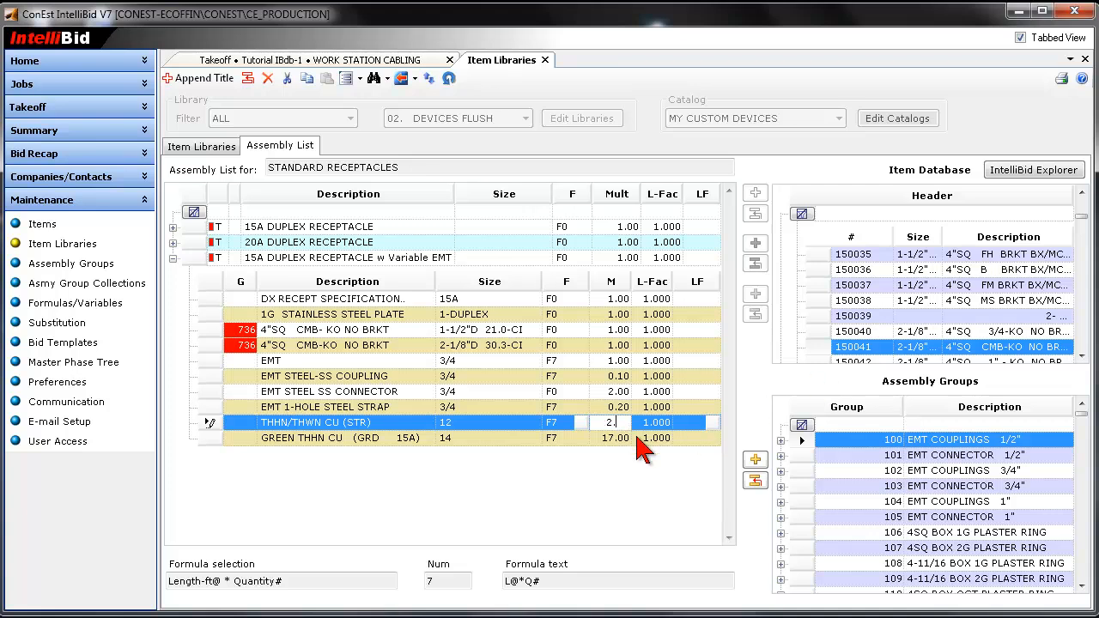
{"action": "type", "text": "20"}
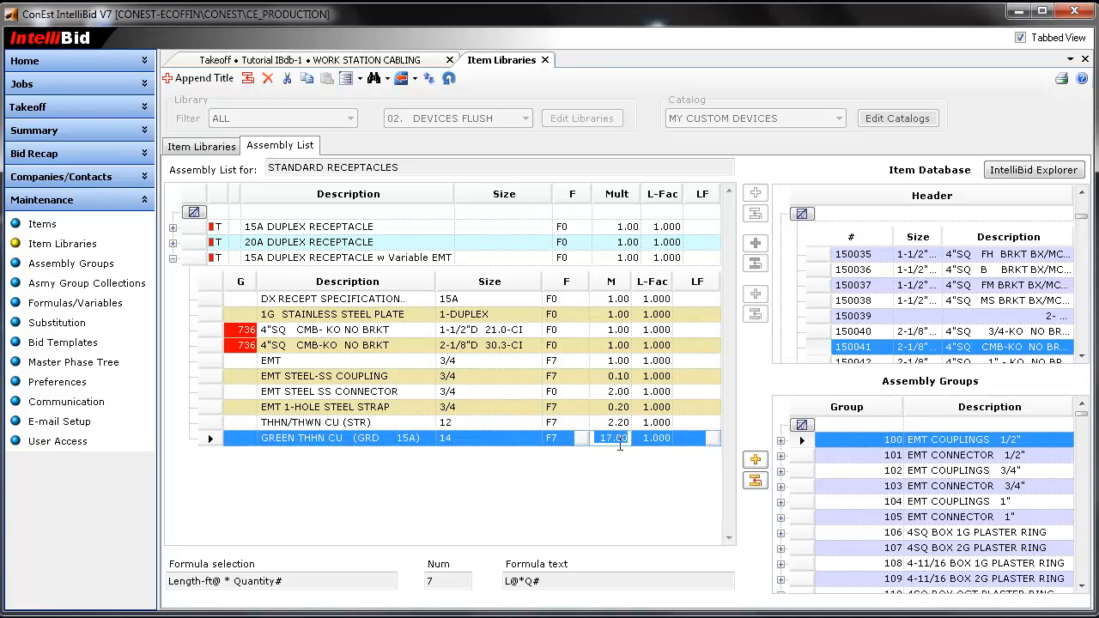
{"action": "left_click", "coordinate": [613, 444]}
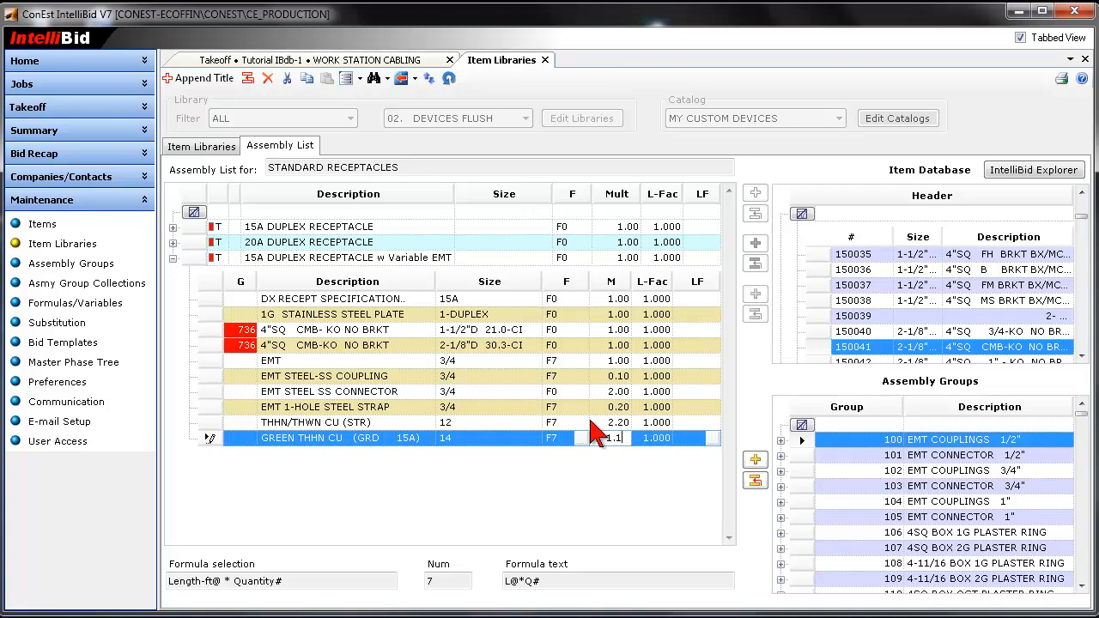
{"action": "left_click", "coordinate": [615, 425]}
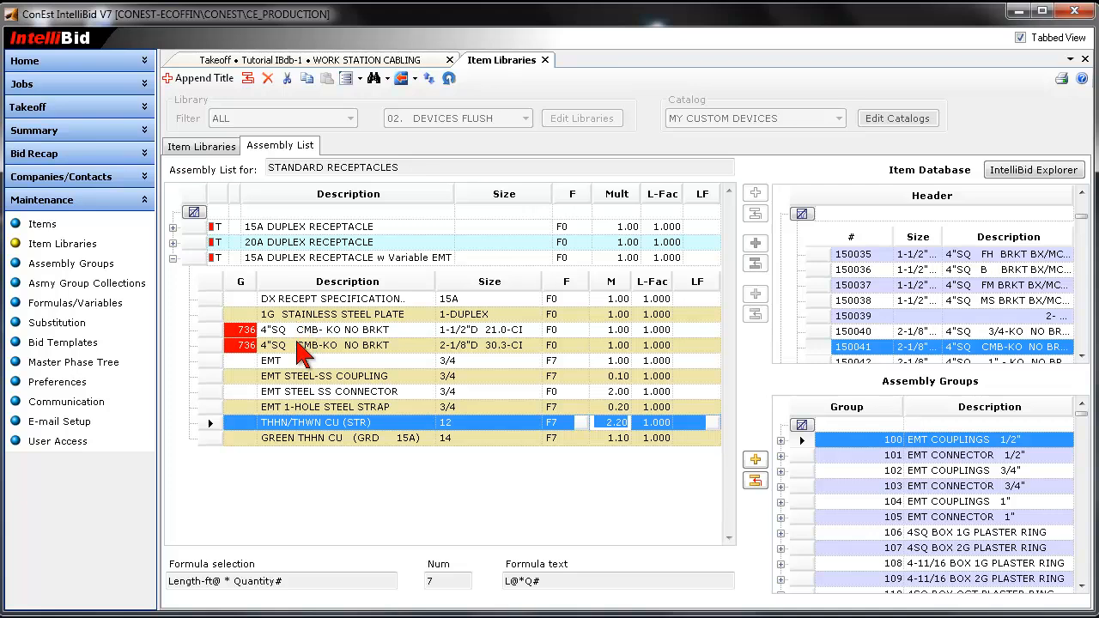
Locate the 15A specification grade duplex receptacle in the item database under DEVICES & PLATES, RECEPTACLES, using the IntelliBid Explorer.
{"action": "left_click", "coordinate": [311, 300]}
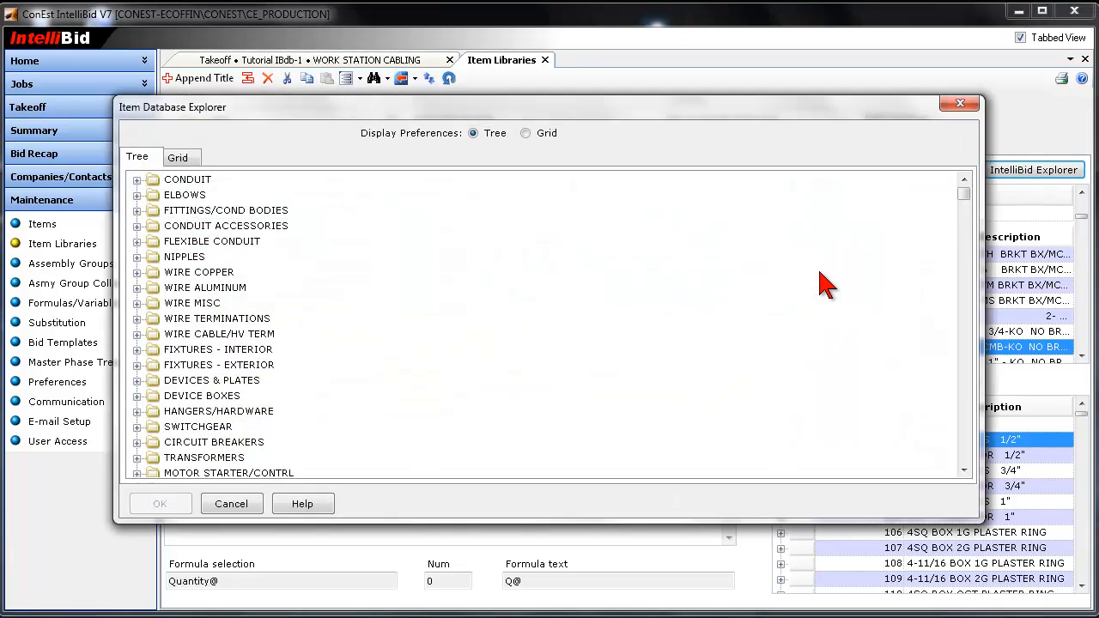
{"action": "left_click", "coordinate": [138, 380]}
{"action": "left_click", "coordinate": [152, 396]}
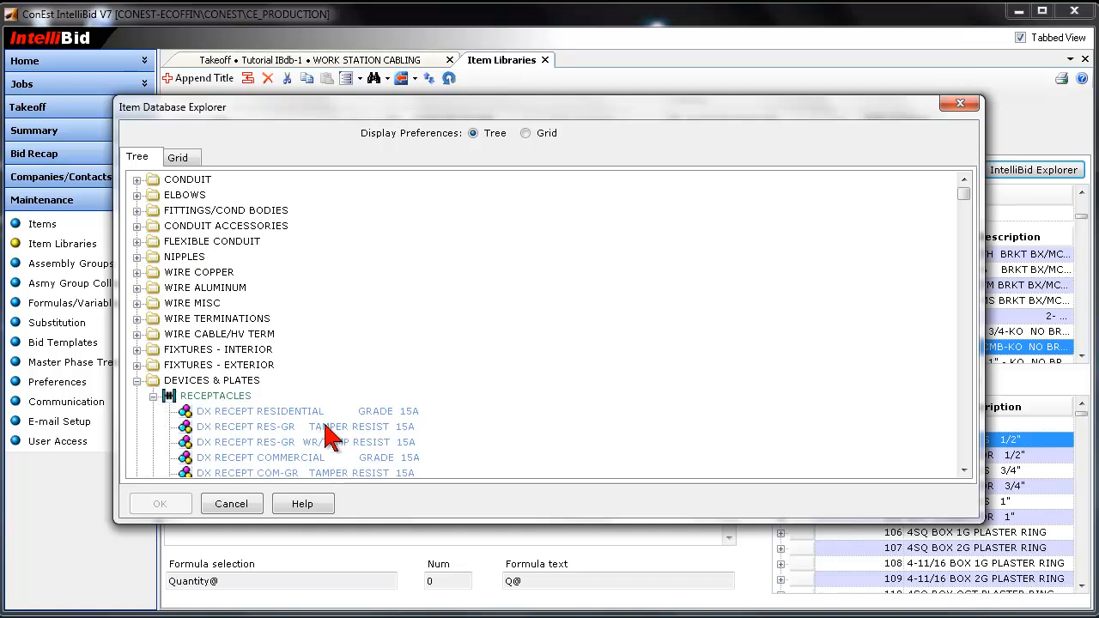
{"action": "left_click", "coordinate": [964, 470]}
{"action": "left_click_drag", "start_coordinate": [964, 471], "coordinate": [965, 471]}
{"action": "left_click", "coordinate": [302, 396]}
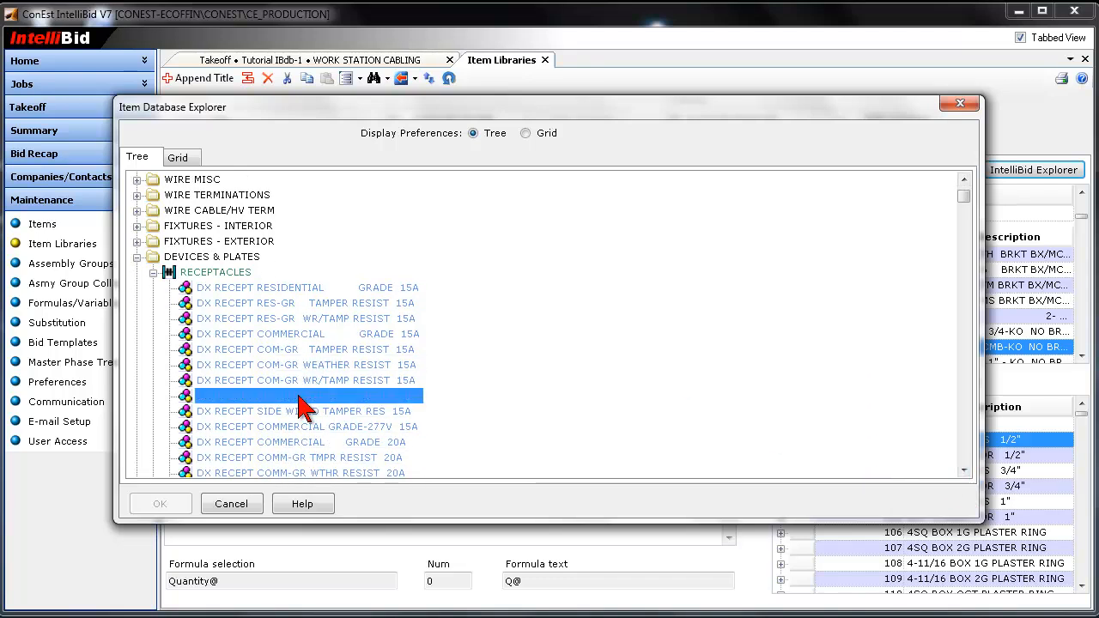
{"action": "left_click", "coordinate": [161, 504]}
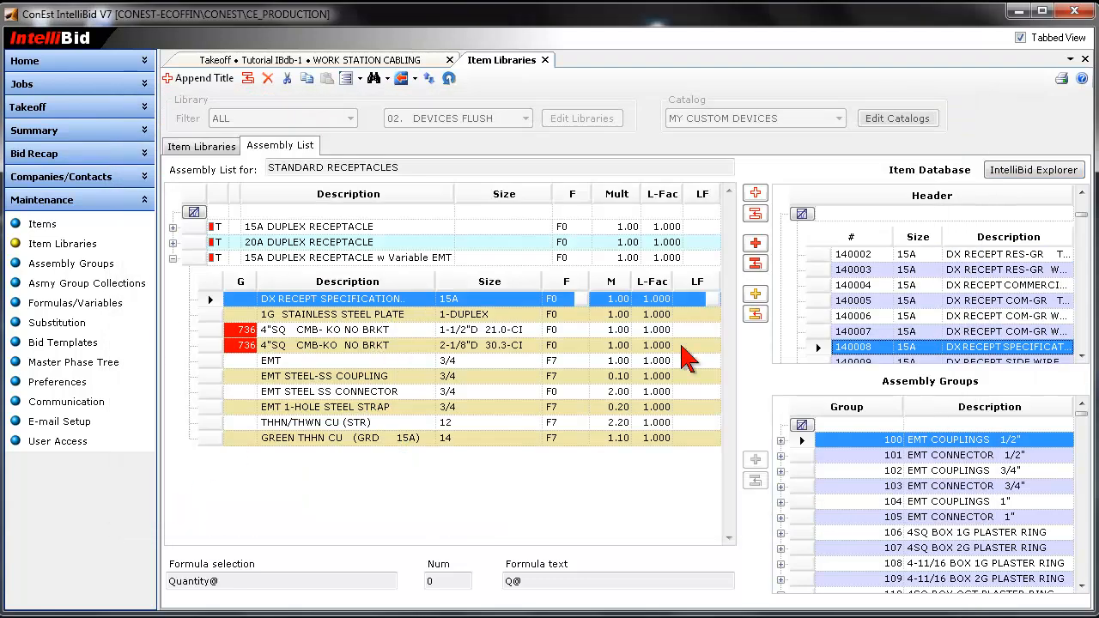
Insert database item 140016, the 20A DX RECEPT SPECIFICATION grade receptacle, above the 1G STAINLESS STEEL PLATE in the variable EMT assembly.
{"action": "left_click", "coordinate": [1082, 356]}
{"action": "left_click", "coordinate": [1082, 355]}
{"action": "left_click", "coordinate": [1082, 355]}
{"action": "left_click", "coordinate": [1082, 356]}
{"action": "left_click", "coordinate": [1082, 355]}
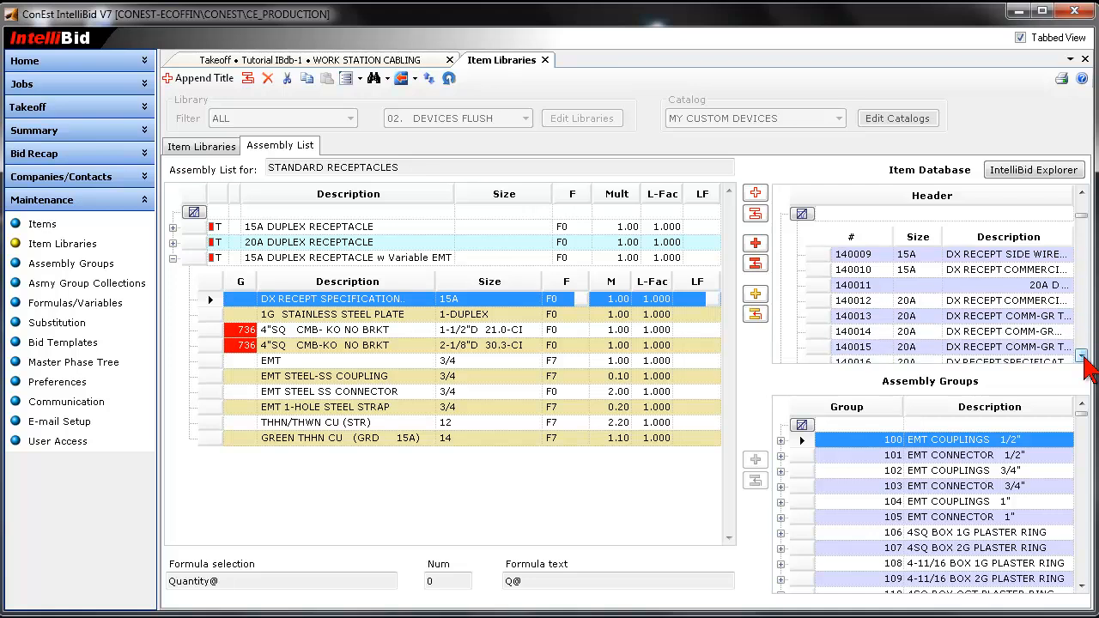
{"action": "left_click", "coordinate": [1082, 356]}
{"action": "left_click", "coordinate": [1082, 355]}
{"action": "left_click", "coordinate": [1082, 355]}
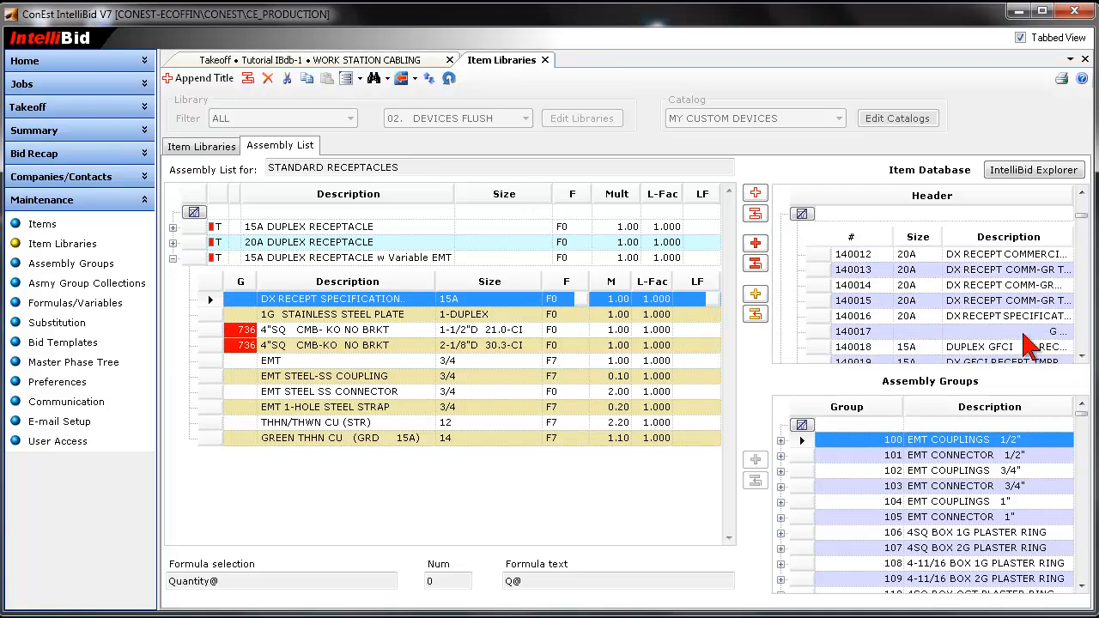
{"action": "left_click", "coordinate": [812, 316]}
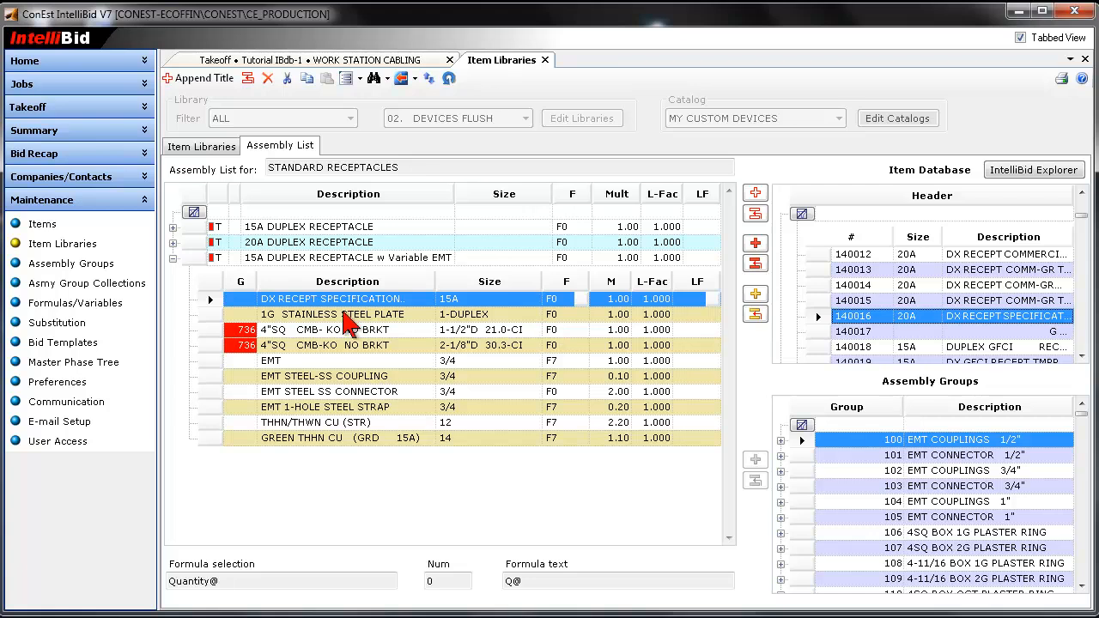
{"action": "left_click", "coordinate": [211, 315]}
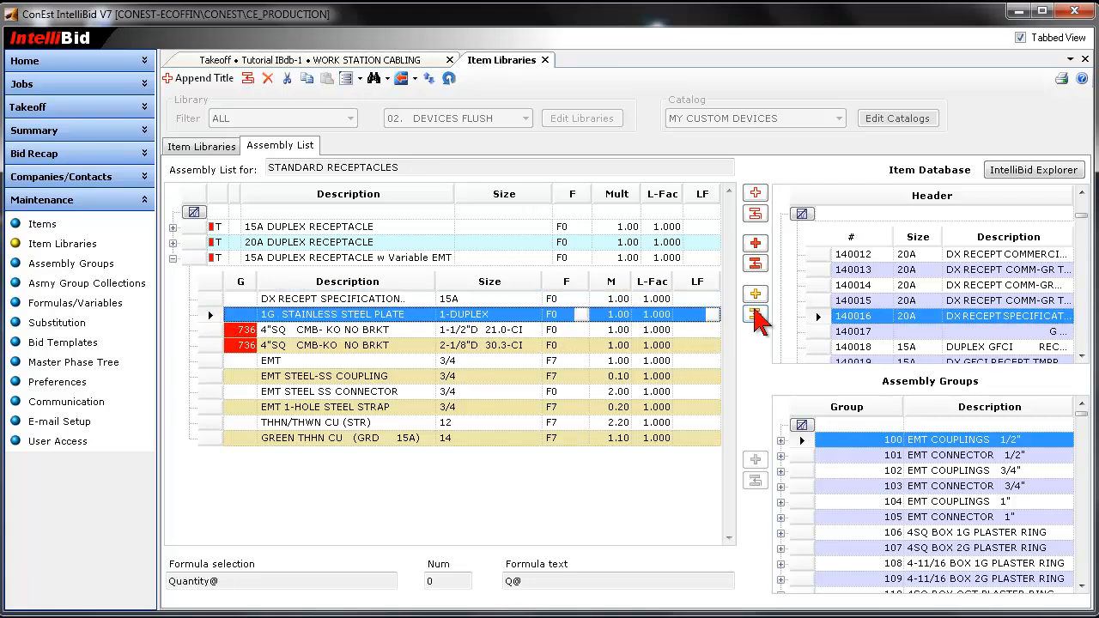
{"action": "left_click", "coordinate": [756, 314]}
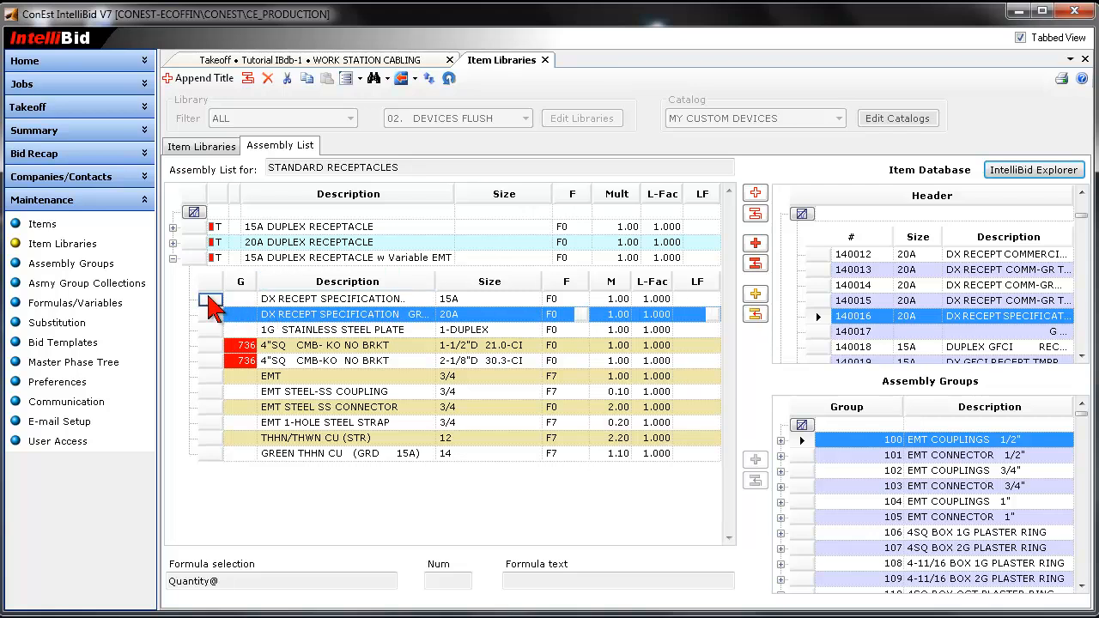
Create the assembly group "MY GROUP- SPEC GRADE DUPLEX REC" from the 15A and 20A DX RECEPT SPECIFICATION items.
{"action": "left_click", "coordinate": [213, 315], "text": "shift"}
{"action": "right_click", "coordinate": [255, 307]}
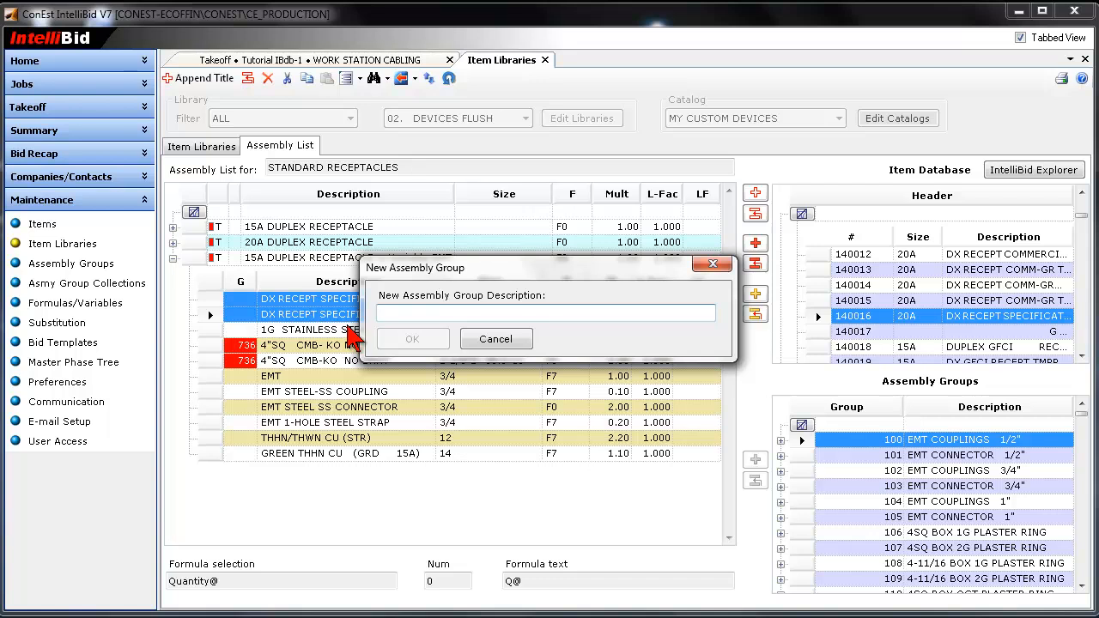
{"action": "type", "text": "MY GROUP- SPEC GRADE DUPLEX REC"}
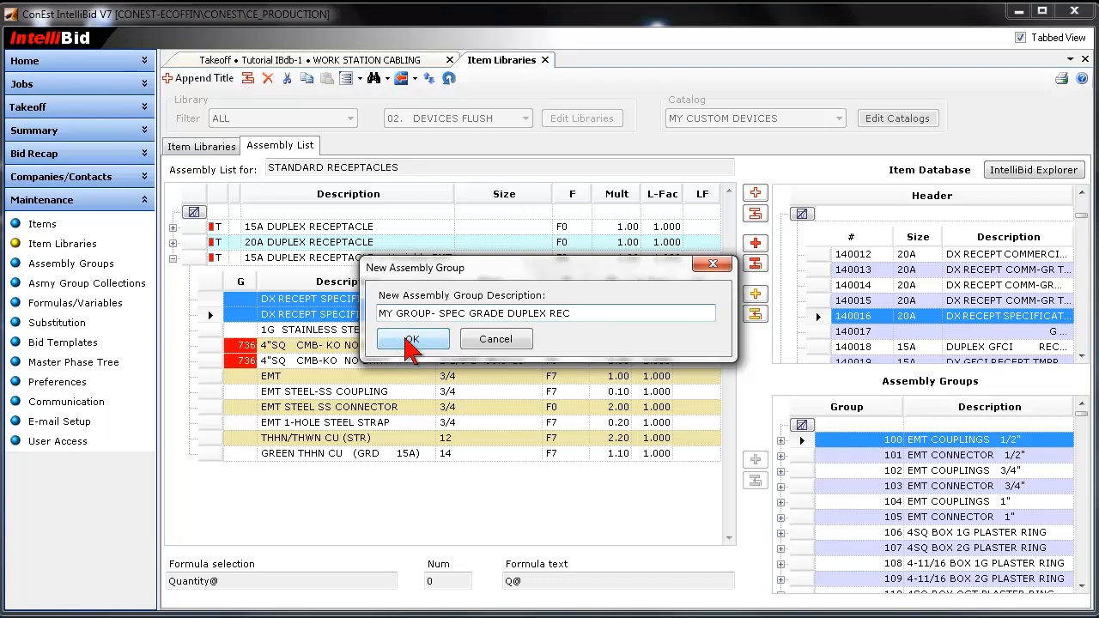
{"action": "left_click", "coordinate": [412, 339]}
{"action": "left_click", "coordinate": [360, 422]}
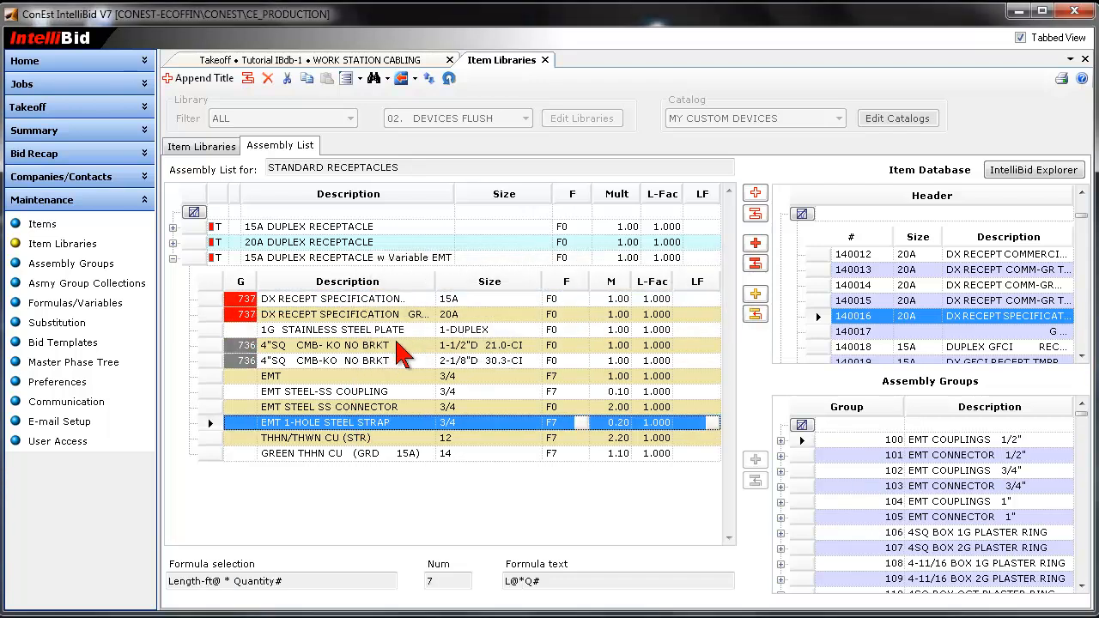
Add "/20A" after 15A in the title of the DUPLEX RECEPTACLE w Variable EMT assembly.
{"action": "left_click", "coordinate": [271, 259]}
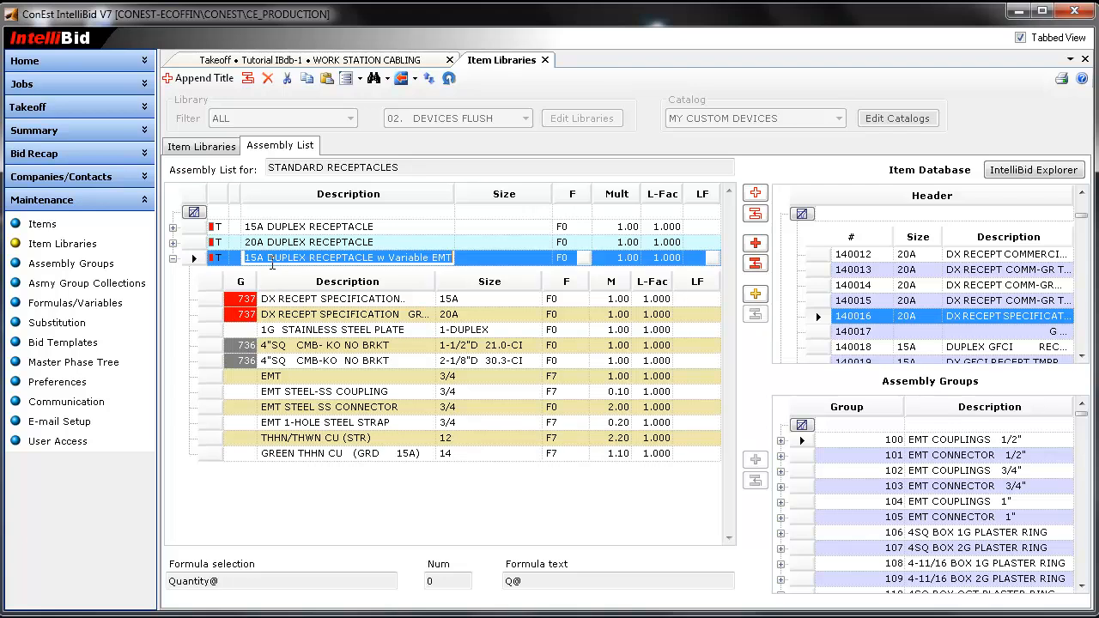
{"action": "left_click_drag", "start_coordinate": [267, 263], "coordinate": [249, 263]}
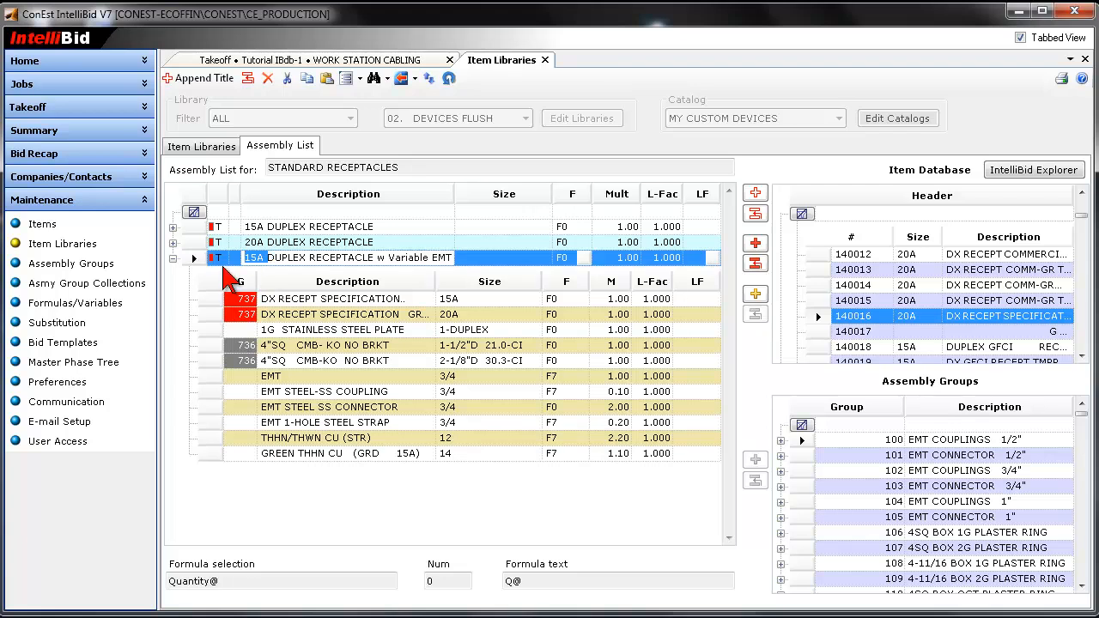
{"action": "left_click", "coordinate": [264, 259]}
{"action": "type", "text": "/20A"}
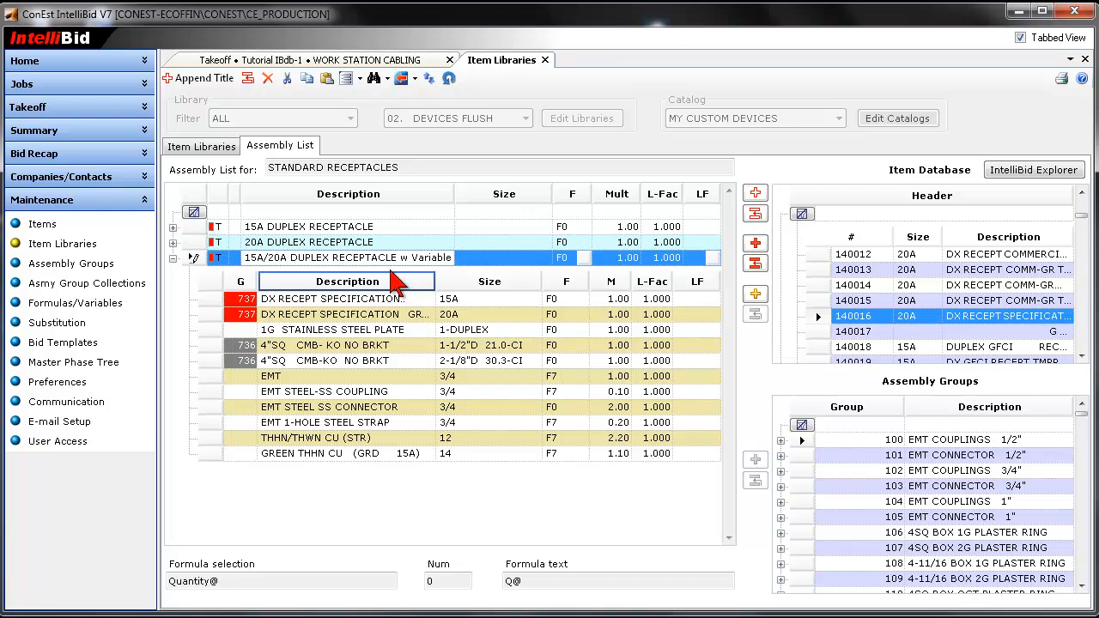
Delete the separate 15A DUPLEX RECEPTACLE and 20A DUPLEX RECEPTACLE assemblies from the STANDARD RECEPTACLES list.
{"action": "left_click_drag", "start_coordinate": [202, 230], "coordinate": [195, 241]}
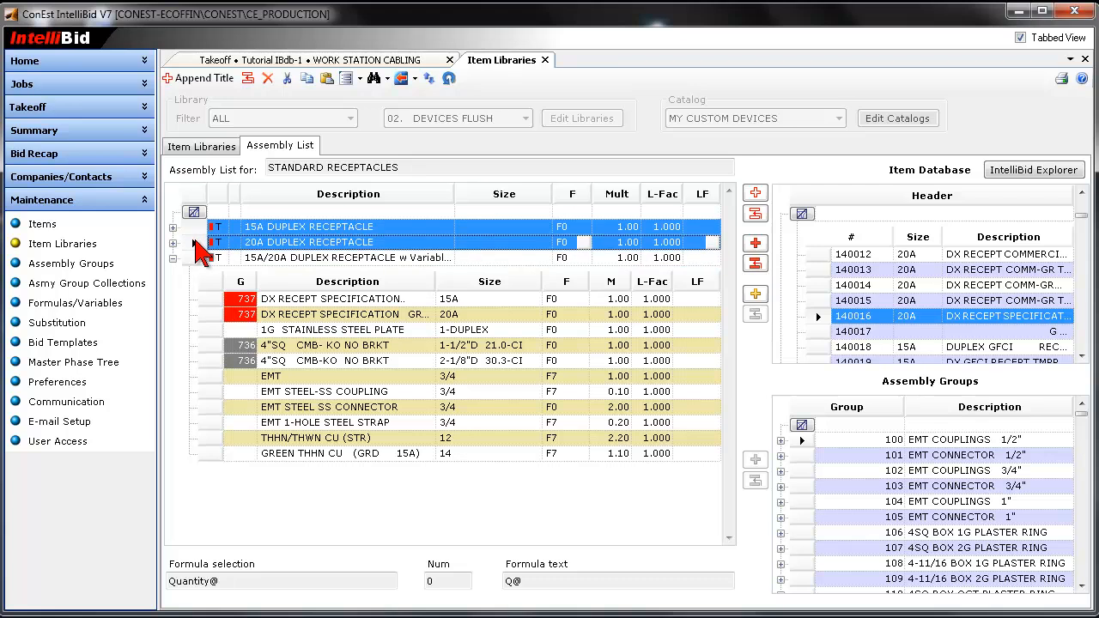
{"action": "right_click", "coordinate": [199, 243]}
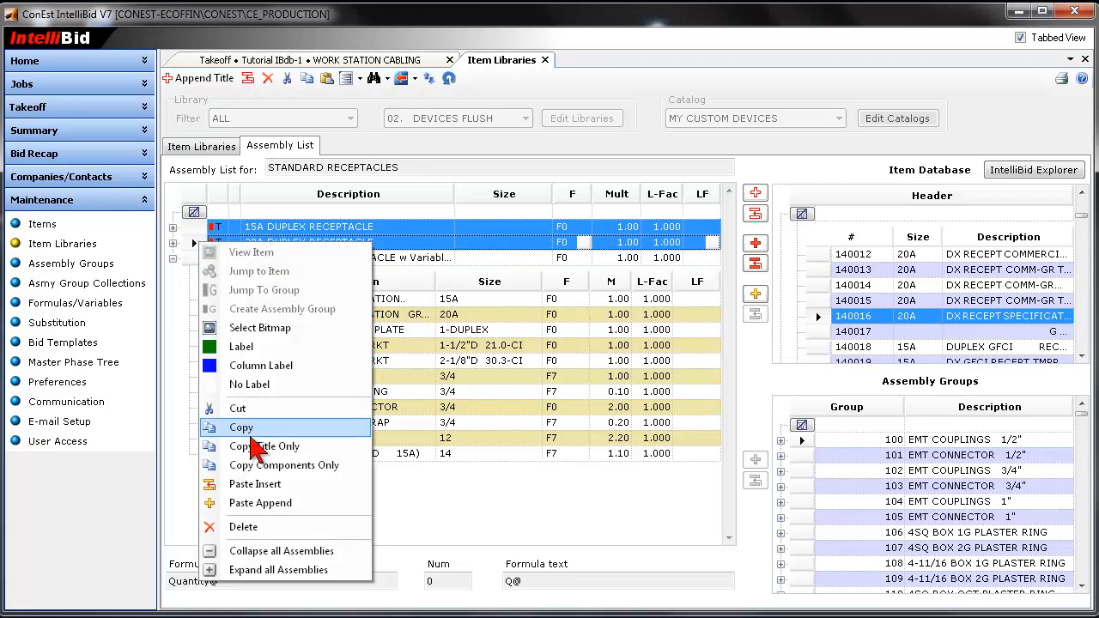
{"action": "left_click", "coordinate": [245, 526]}
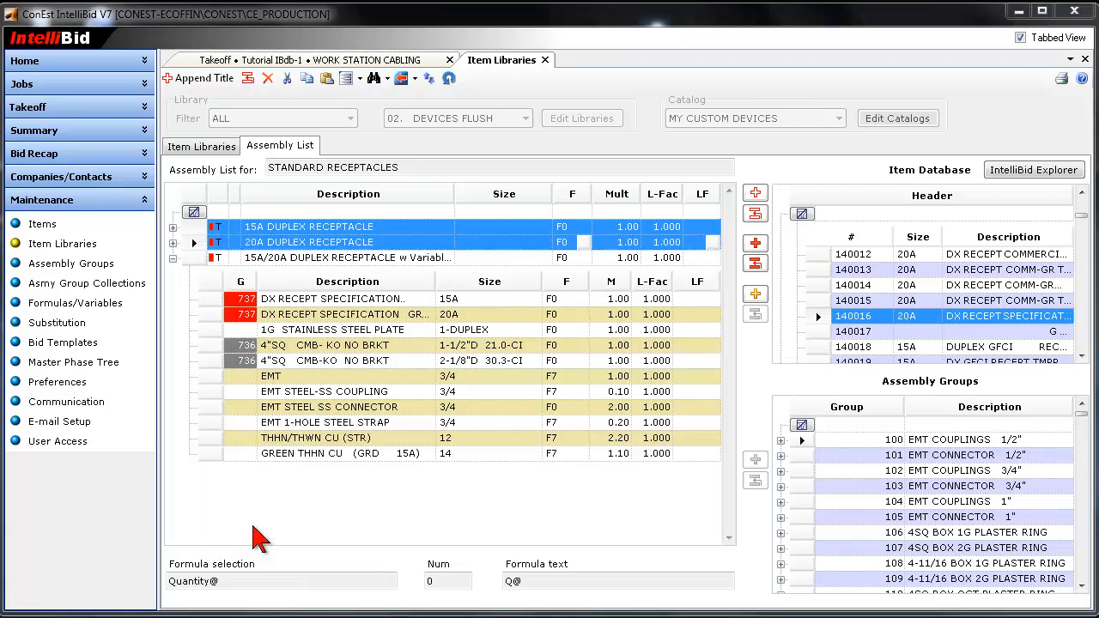
{"action": "left_click", "coordinate": [663, 484]}
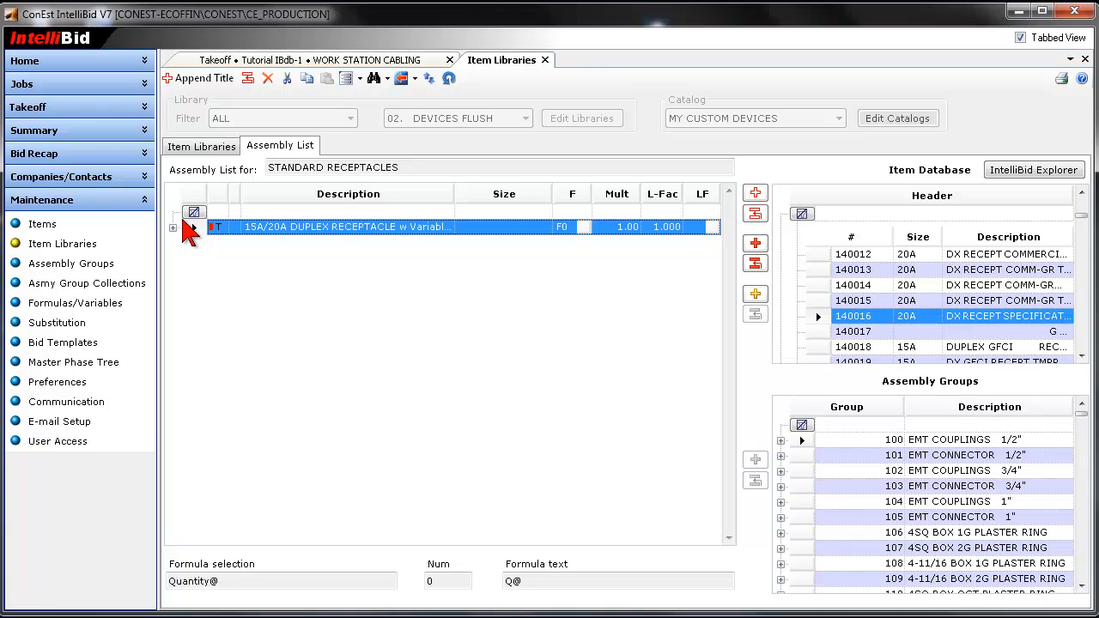
Expand the 15A/20A duplex receptacle assembly to check its items, and set the job takeoff's phase to DEVICES.
{"action": "left_click", "coordinate": [172, 228]}
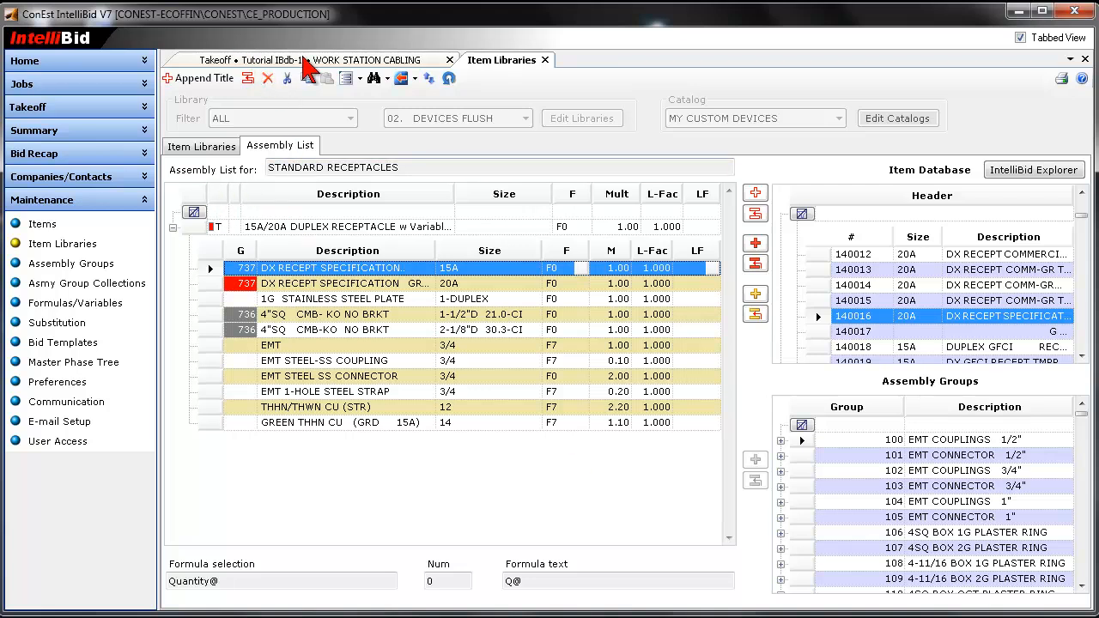
{"action": "left_click", "coordinate": [286, 60]}
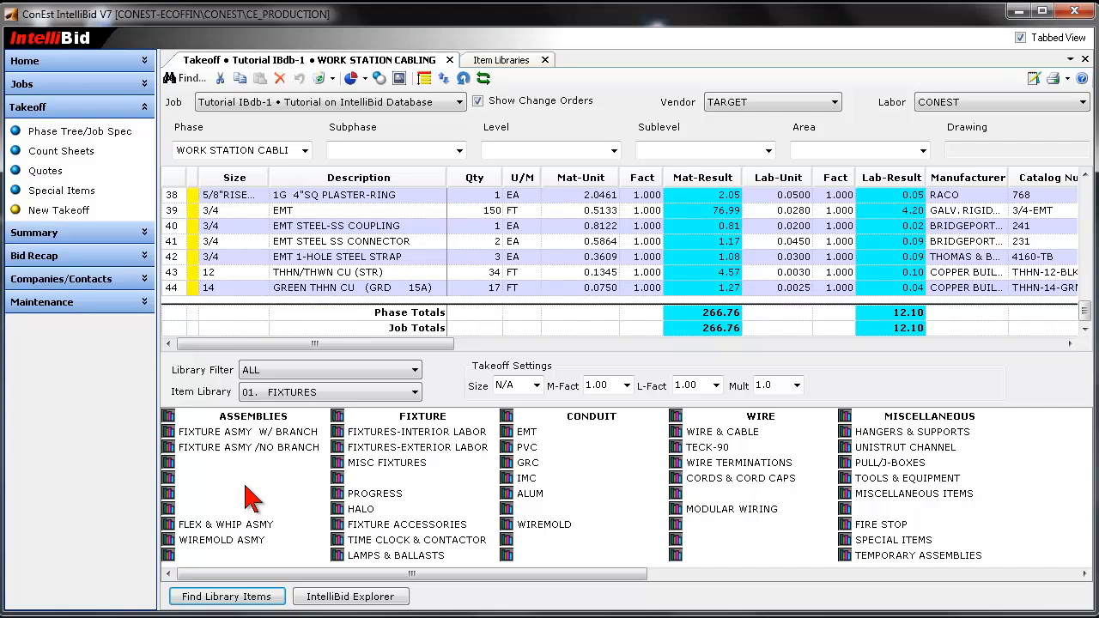
{"action": "left_click", "coordinate": [304, 150]}
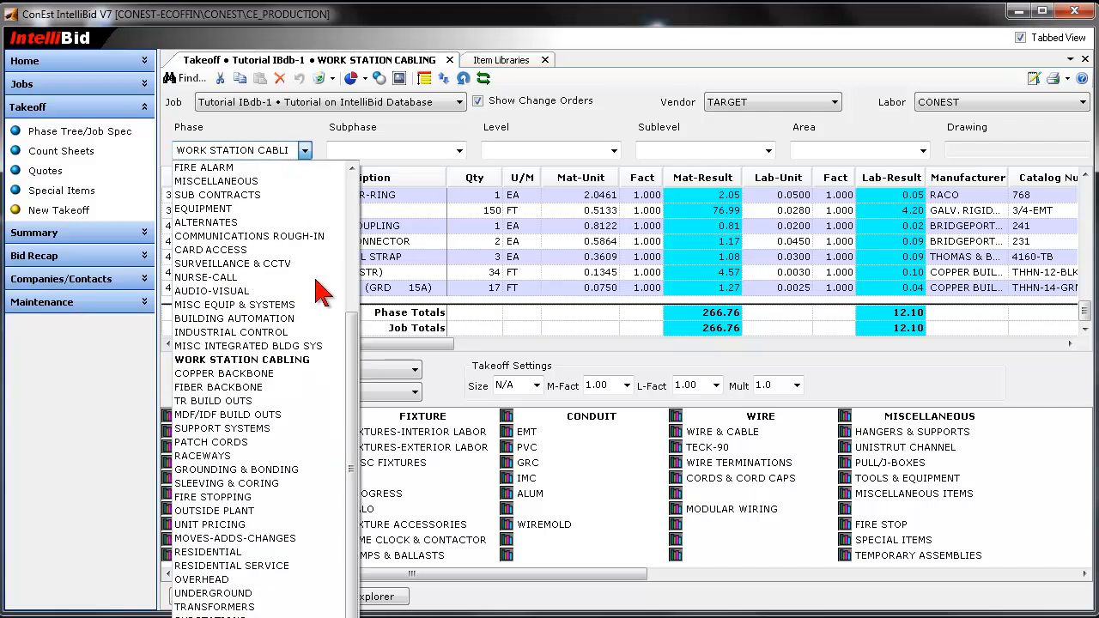
{"action": "left_click_drag", "start_coordinate": [352, 339], "coordinate": [352, 201]}
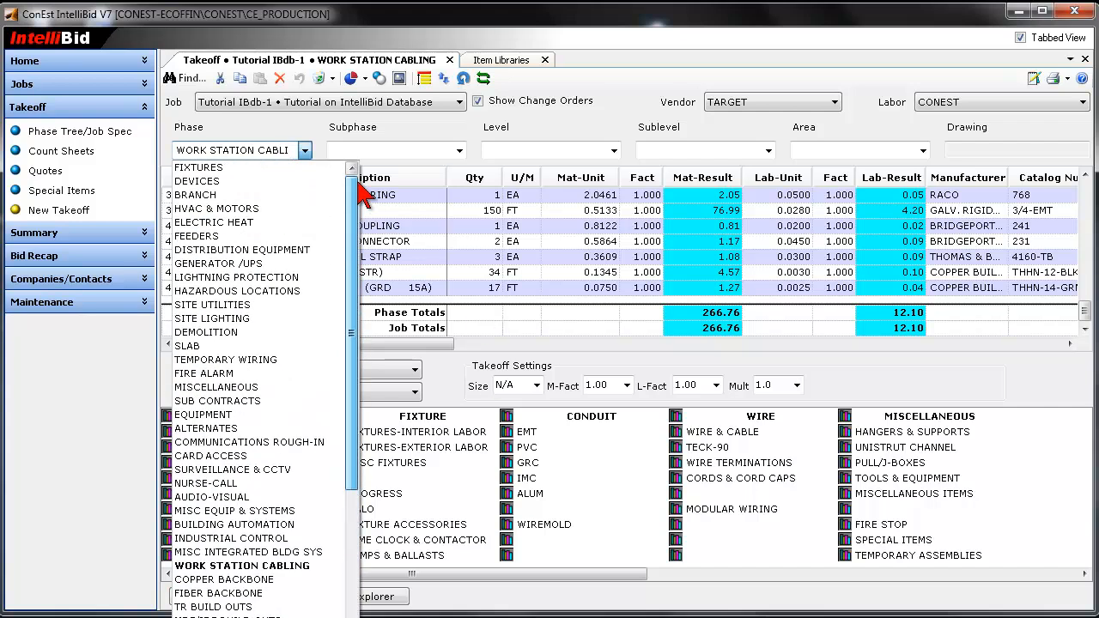
{"action": "left_click", "coordinate": [216, 183]}
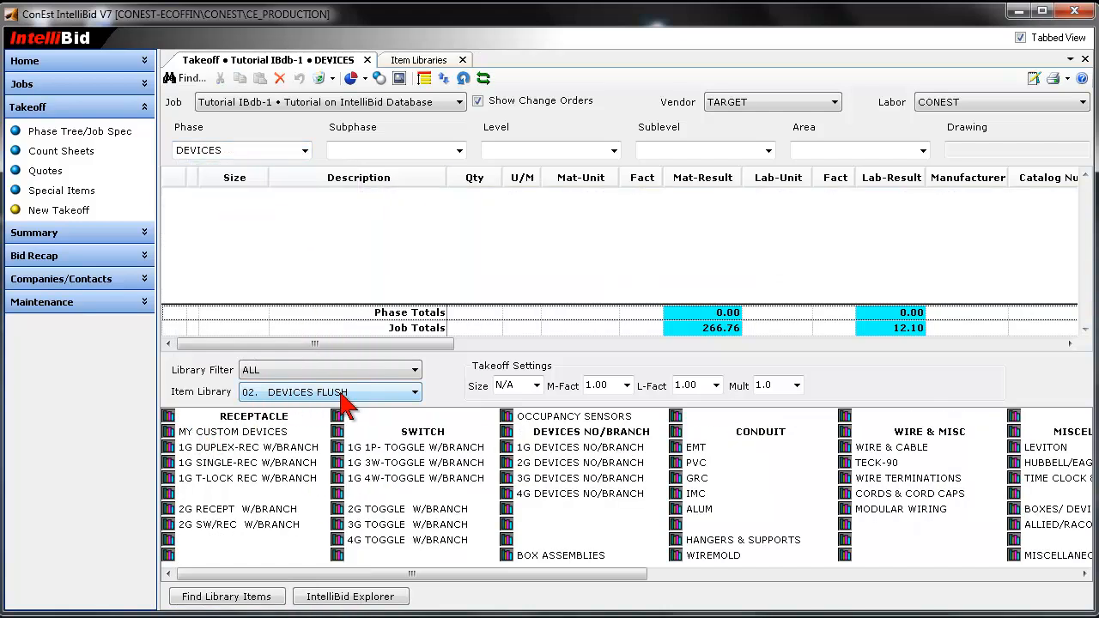
Take off the 15A/20A DUPLEX RECEPTACLE w Variable EMT assembly from STANDARD RECEPTACLES in MY CUSTOM DEVICES, choosing the 20A receptacle and 2-1/8"D box.
{"action": "left_click", "coordinate": [247, 435]}
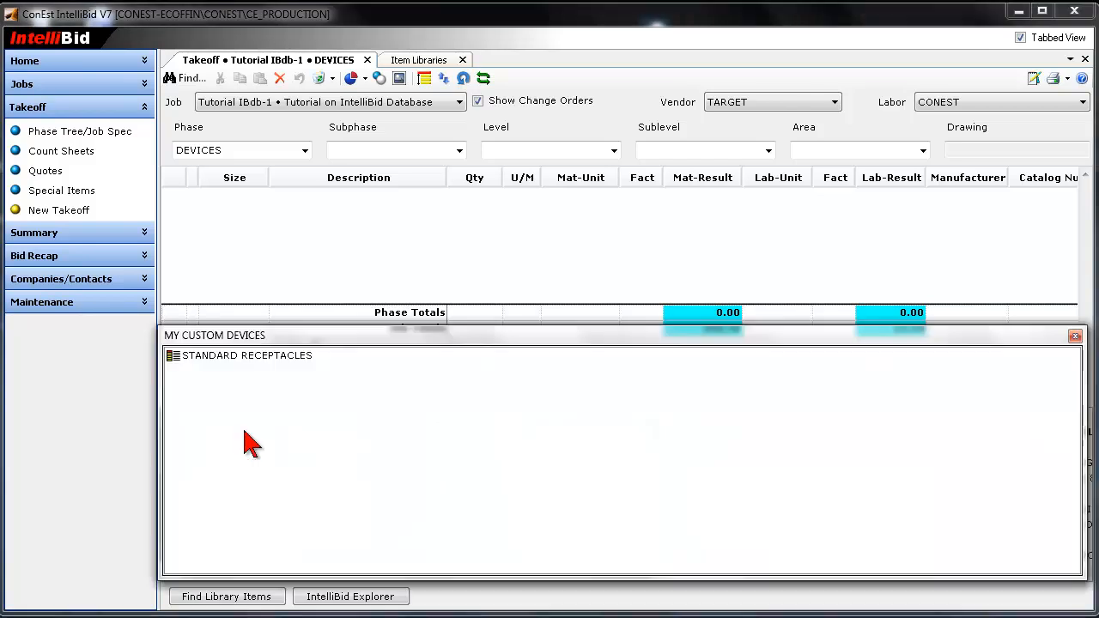
{"action": "left_click", "coordinate": [220, 356]}
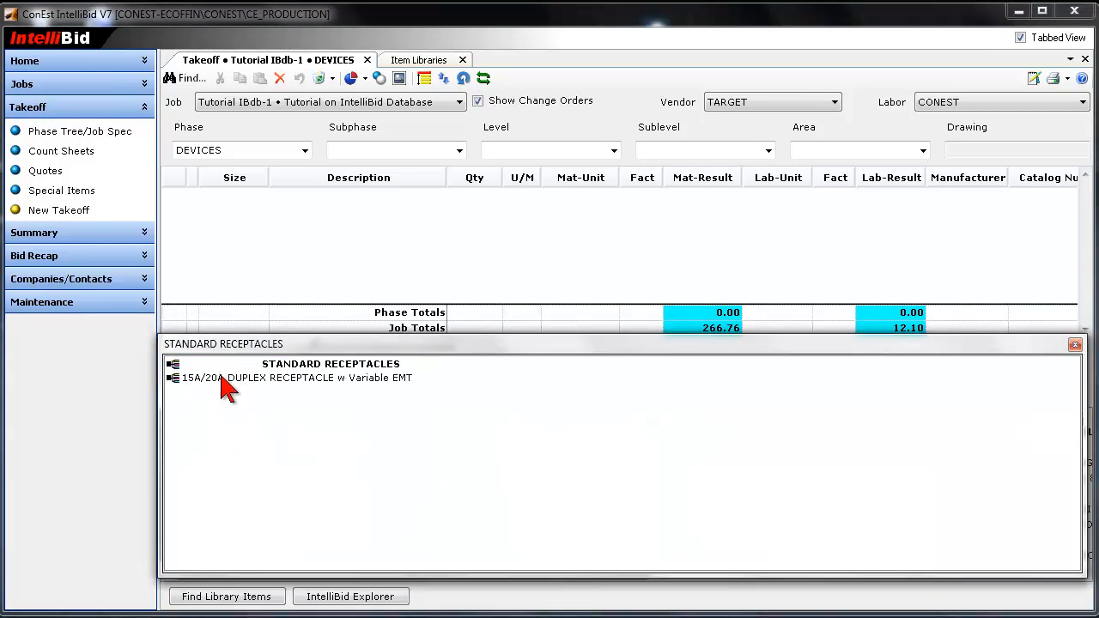
{"action": "double_click", "coordinate": [270, 383]}
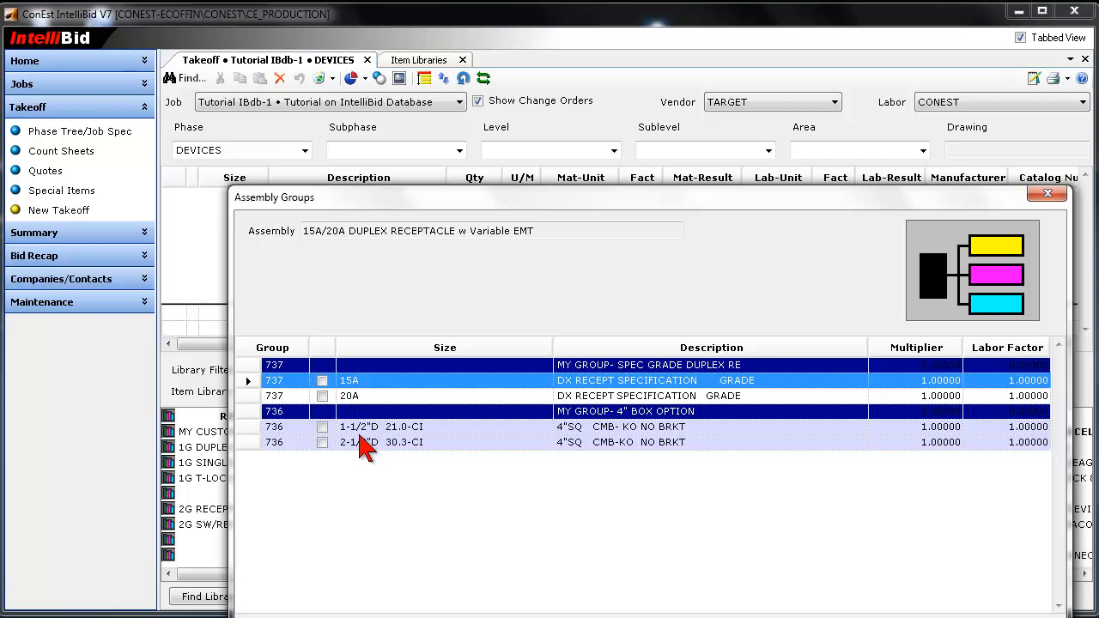
{"action": "left_click", "coordinate": [322, 396]}
{"action": "left_click", "coordinate": [322, 443]}
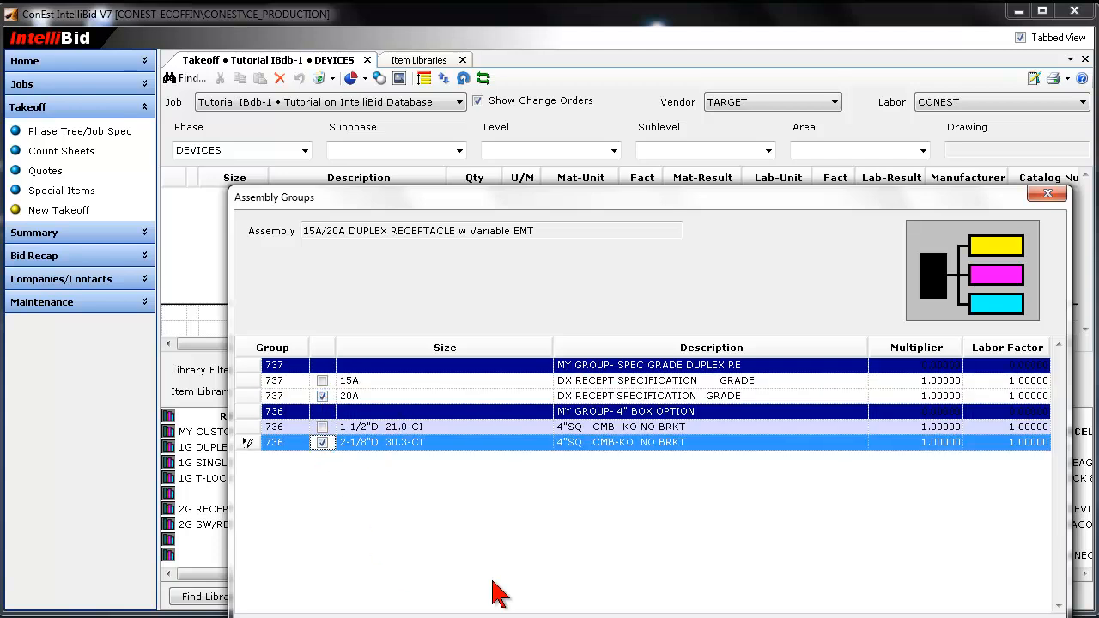
{"action": "left_click_drag", "start_coordinate": [662, 198], "coordinate": [651, 122]}
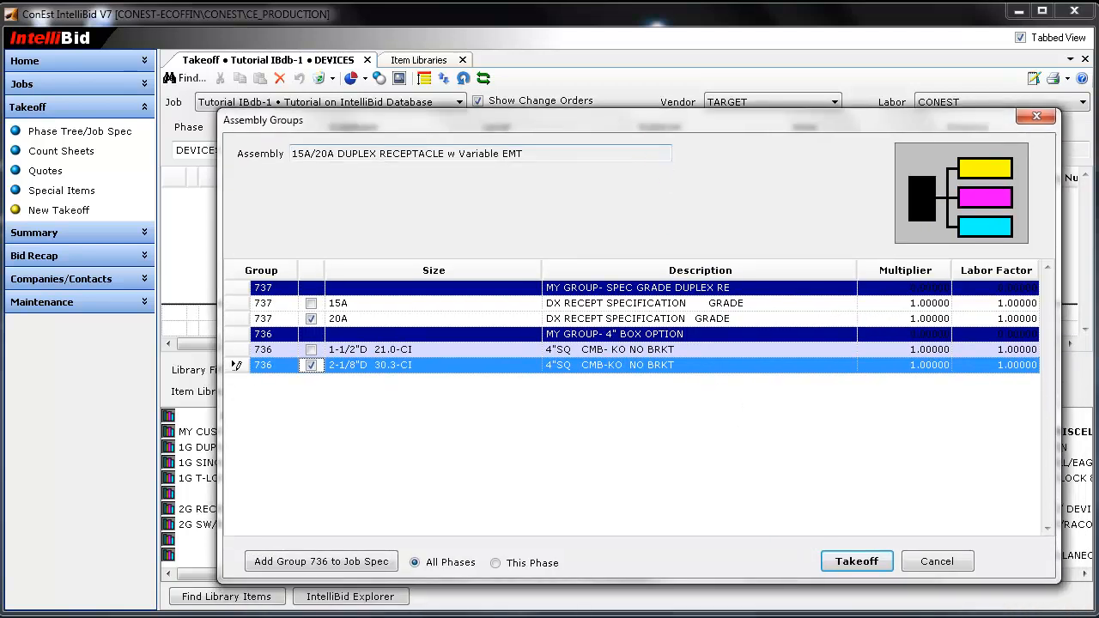
{"action": "left_click", "coordinate": [859, 562]}
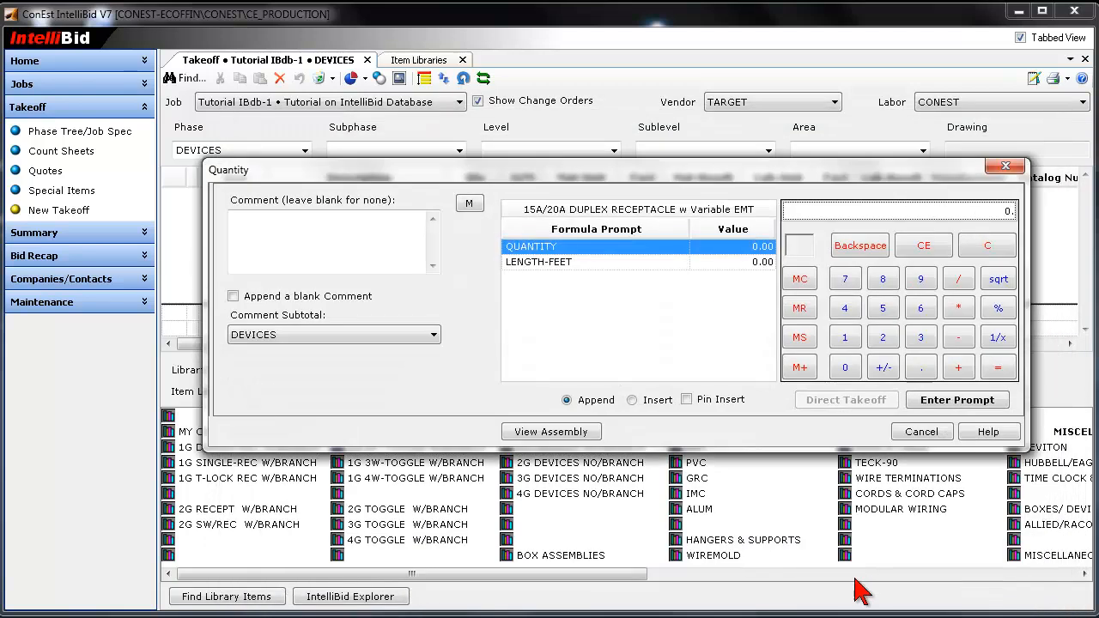
Enter a quantity of 10 and a length of 15 feet for the assembly takeoff.
{"action": "left_click", "coordinate": [846, 339]}
{"action": "left_click", "coordinate": [846, 366]}
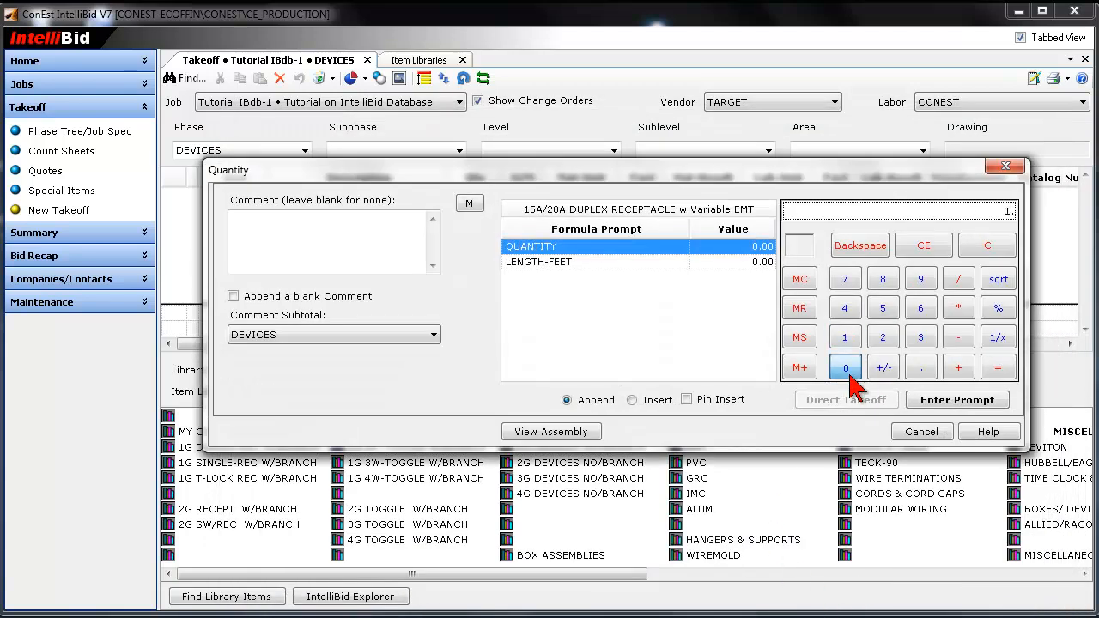
{"action": "left_click", "coordinate": [935, 400]}
{"action": "left_click", "coordinate": [845, 339]}
{"action": "left_click", "coordinate": [883, 309]}
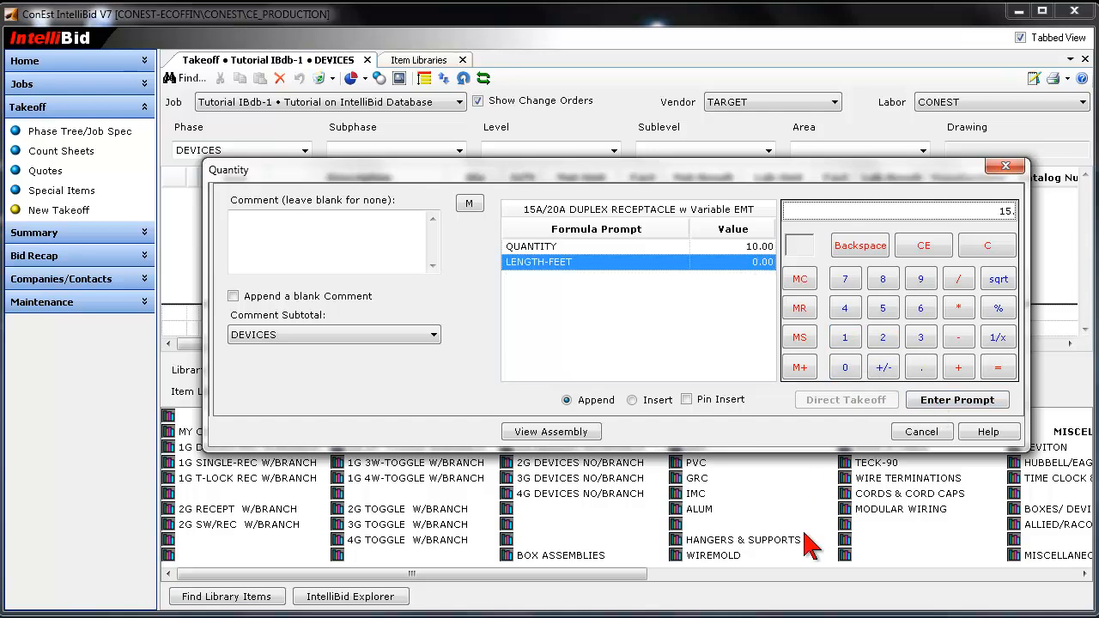
{"action": "left_click", "coordinate": [938, 410]}
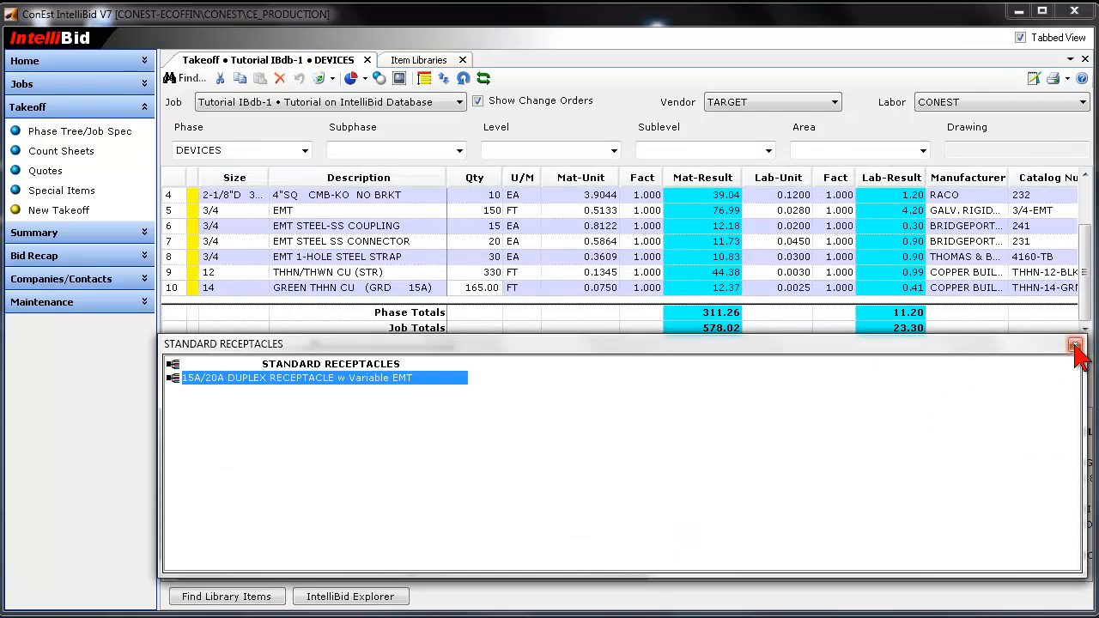
Close the open catalog lists and enlarge the takeoff grid to review all items of the assembly.
{"action": "left_click", "coordinate": [1074, 346]}
{"action": "left_click", "coordinate": [1074, 344]}
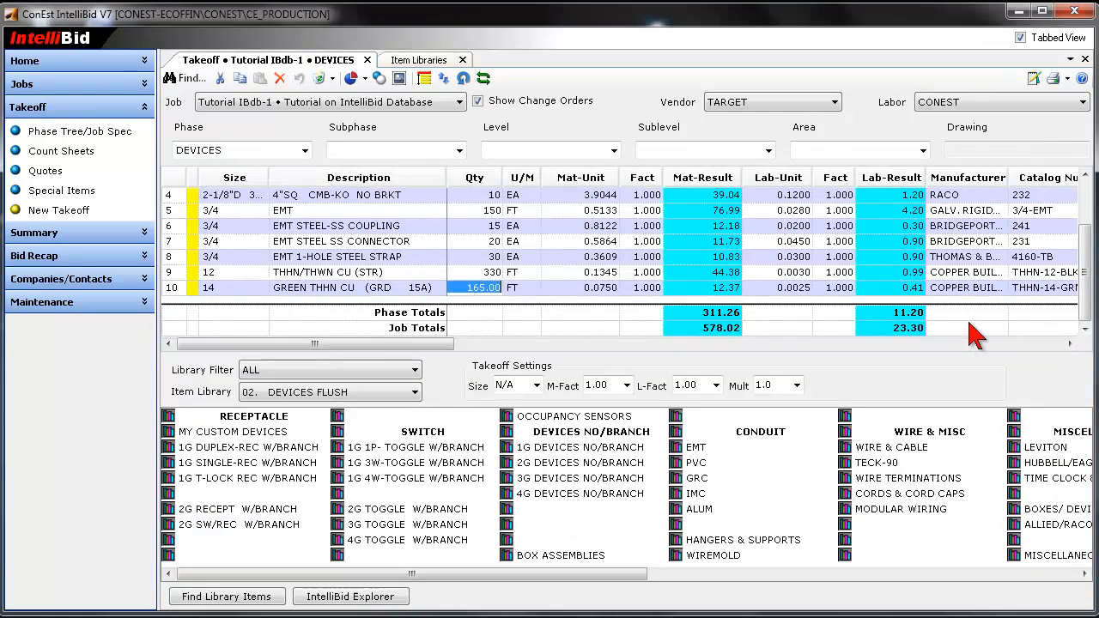
{"action": "left_click", "coordinate": [443, 79]}
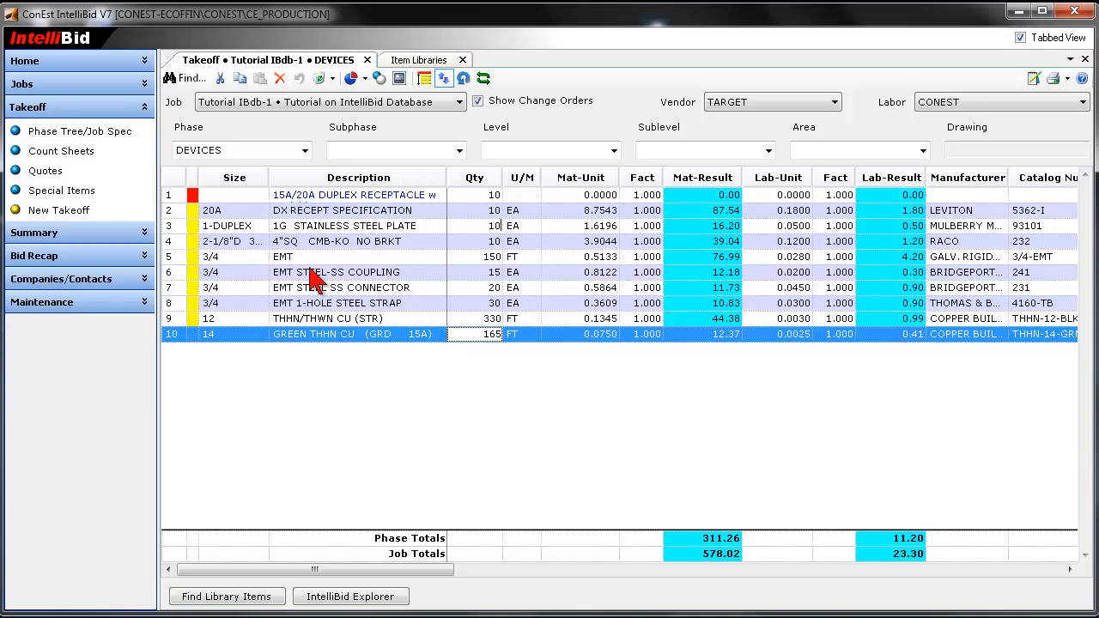
In the item libraries, select the assembly's items from the first 4"SQ box through GREEN THHN CU.
{"action": "left_click", "coordinate": [403, 60]}
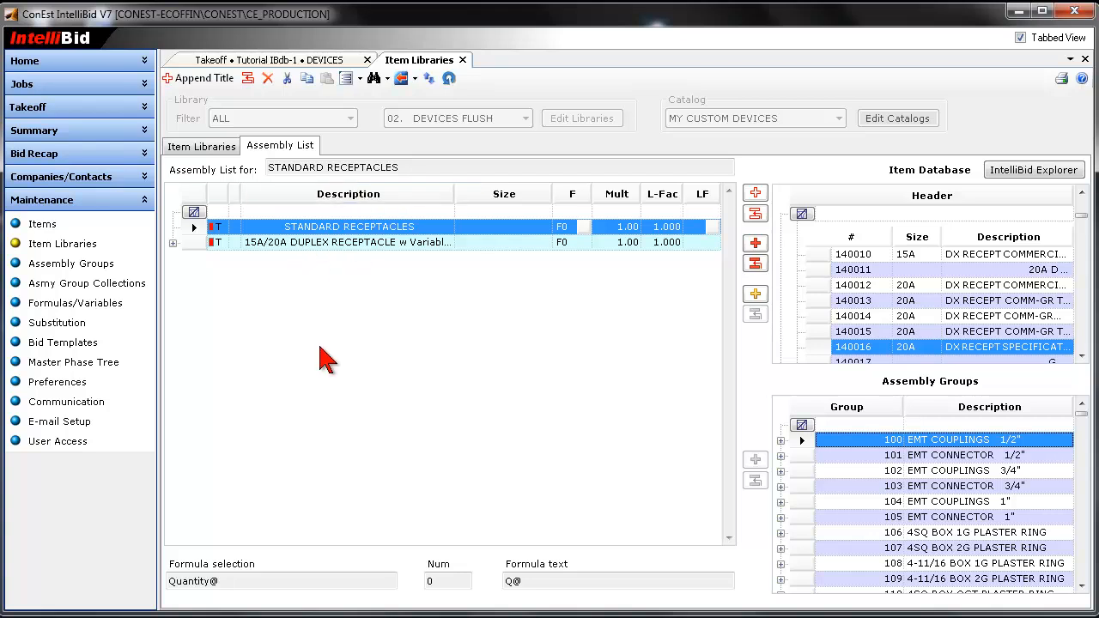
{"action": "left_click", "coordinate": [173, 243]}
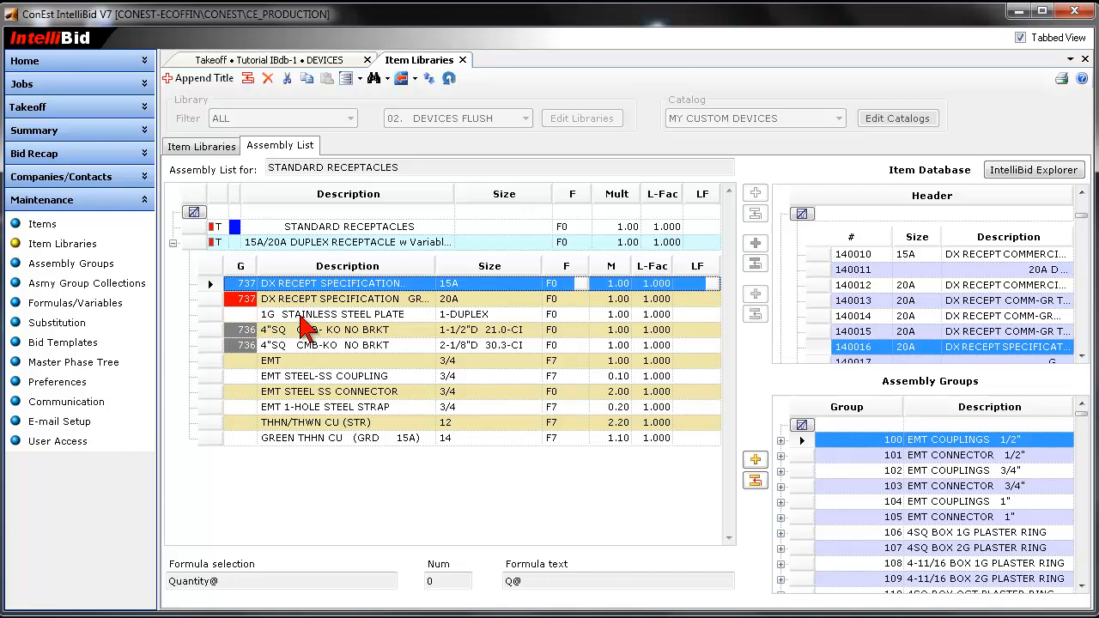
{"action": "left_click_drag", "start_coordinate": [296, 331], "coordinate": [300, 441]}
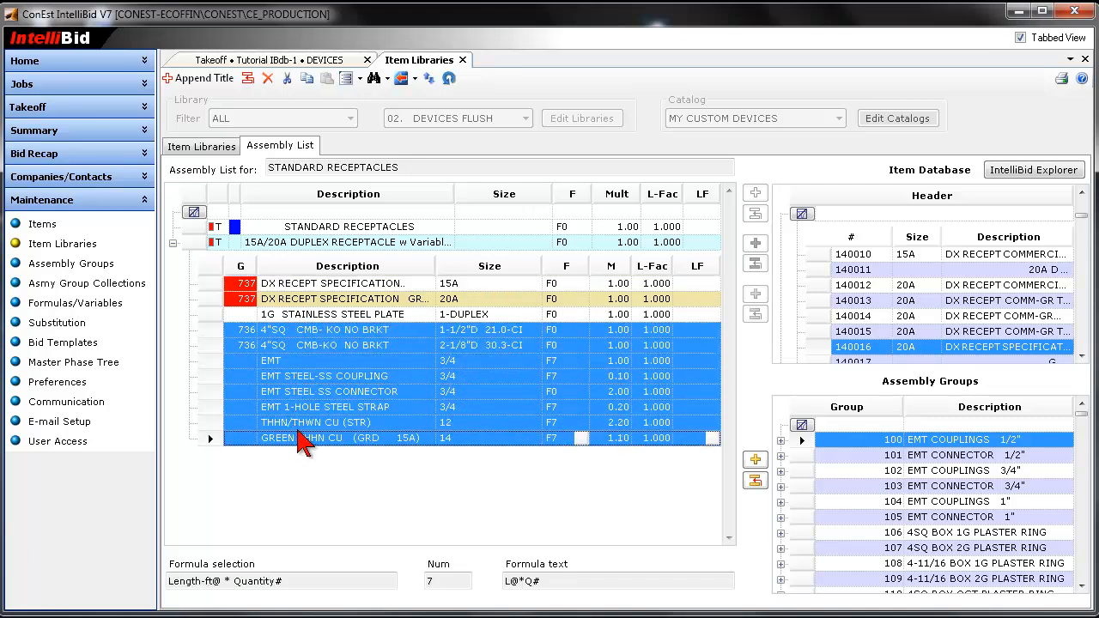